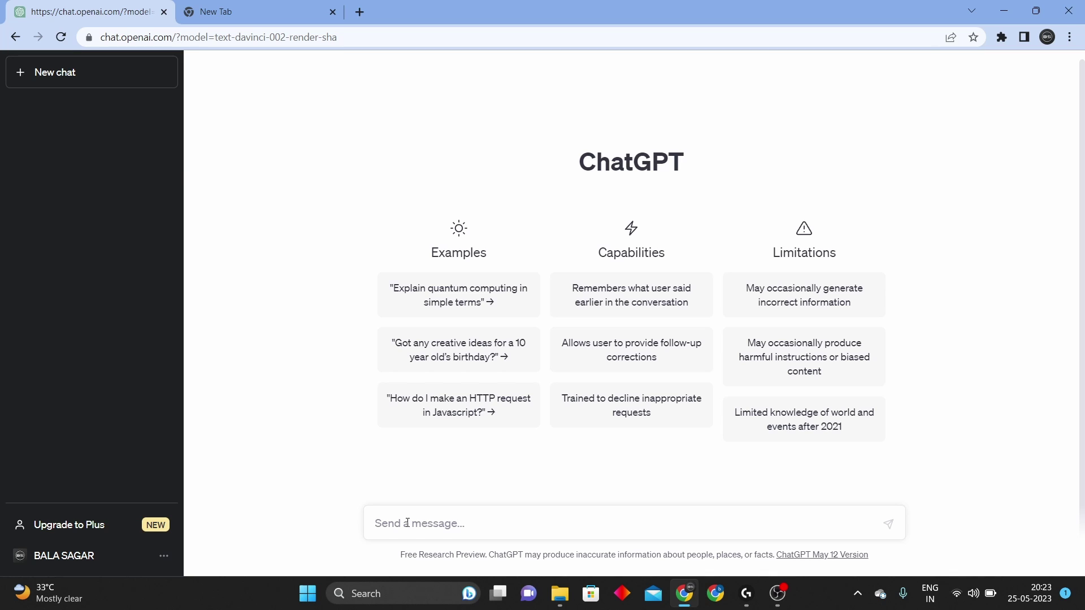
Send ChatGPT the prompt 'give a list of 30 youtube channel topics'
text(give a list of 30 youtube channel topics)
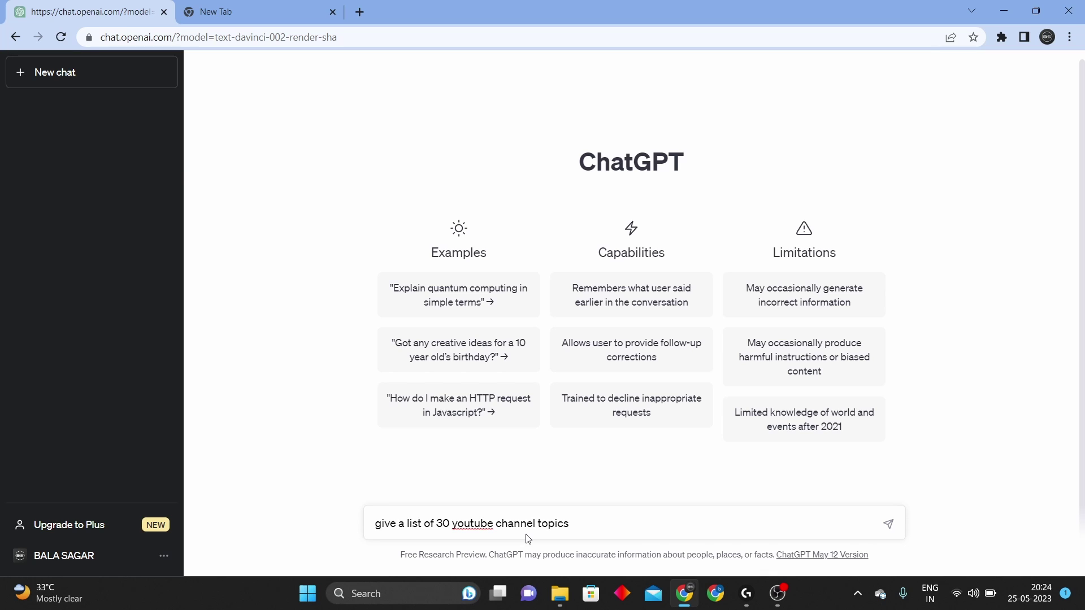
click(888, 524)
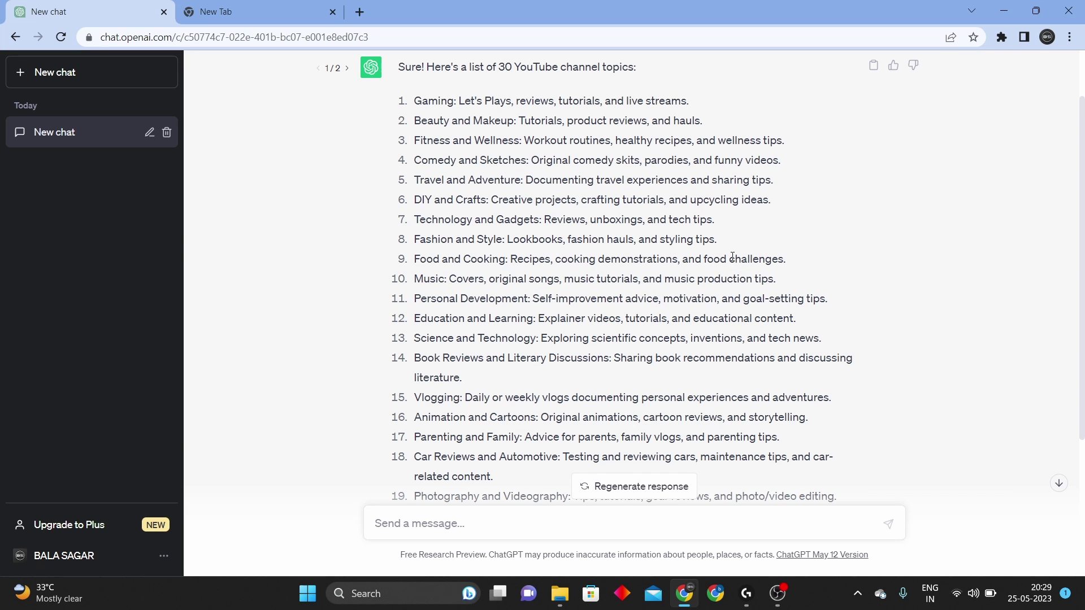
Scroll down through the list of 30 YouTube channel topics and back up
scroll(732, 256, down, 1)
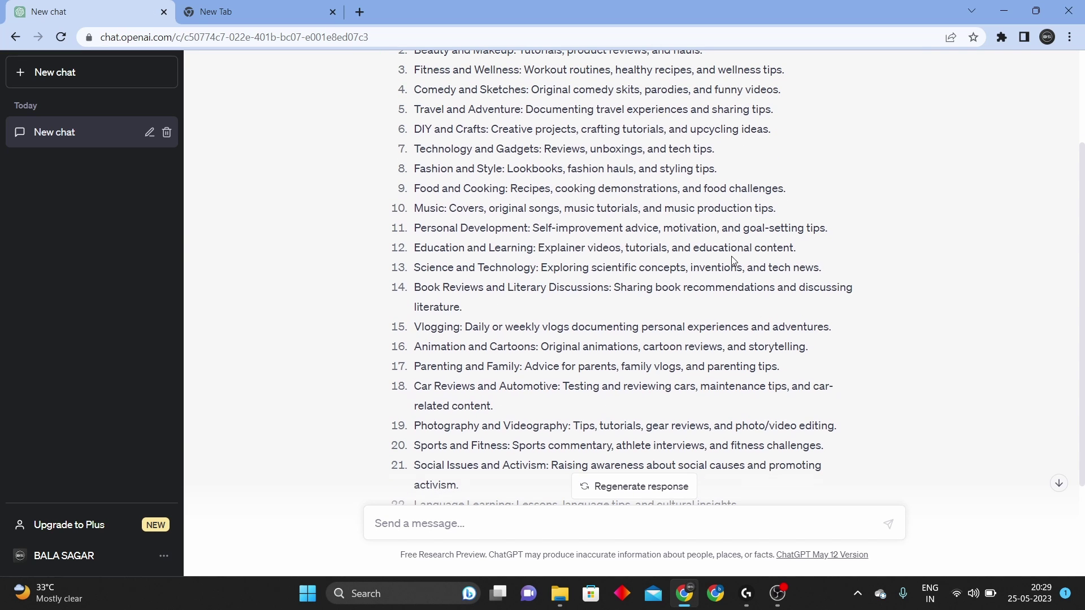
scroll(731, 256, up, 1)
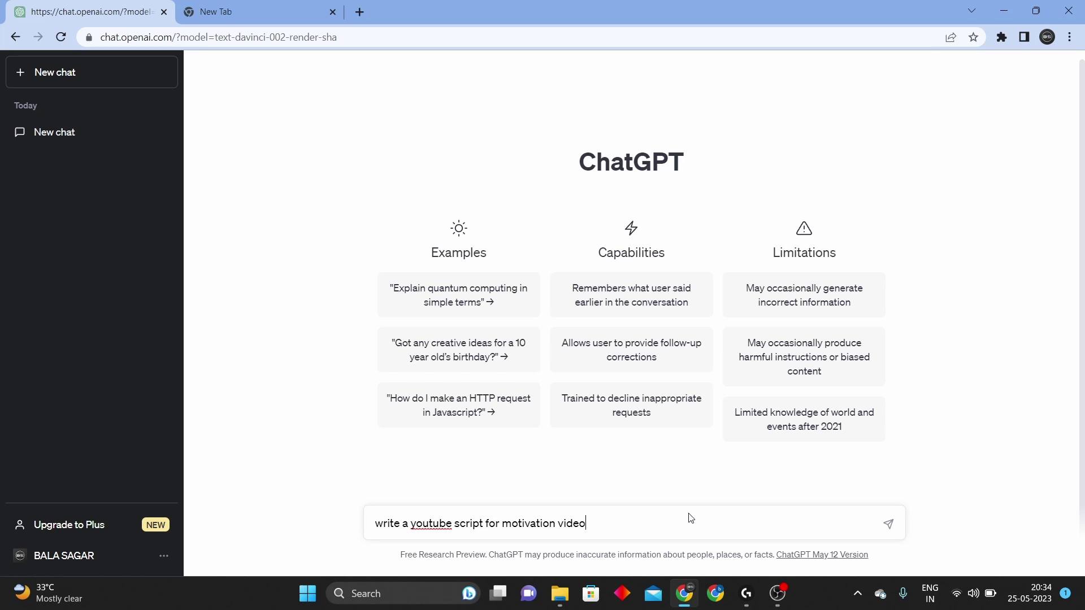
Send the motivation script request and scroll through the 'Unleashing Your Inner Potential' script
click(895, 523)
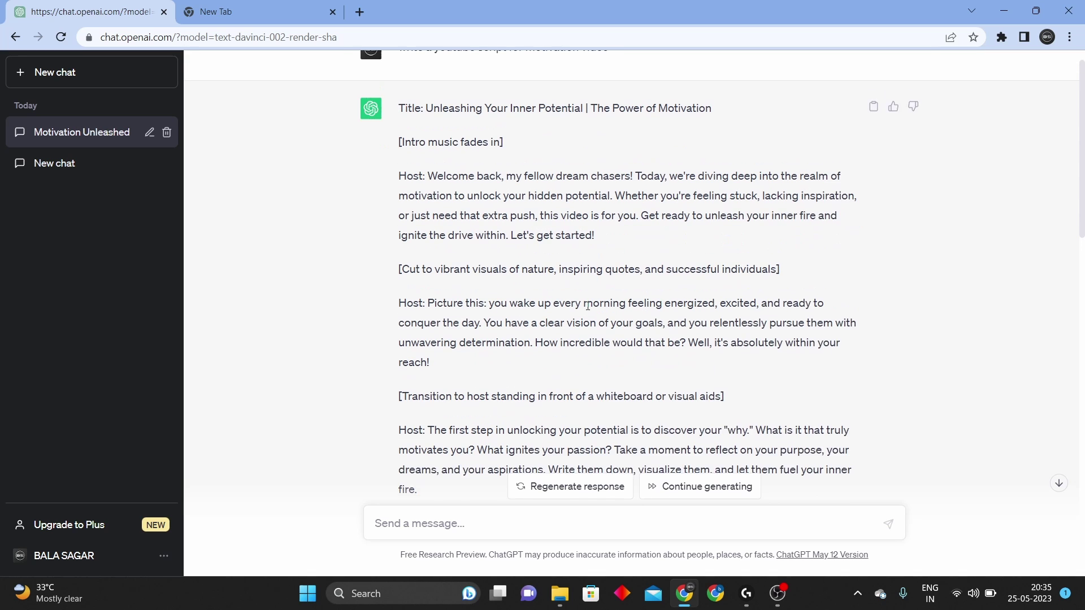
scroll(588, 306, up, 1)
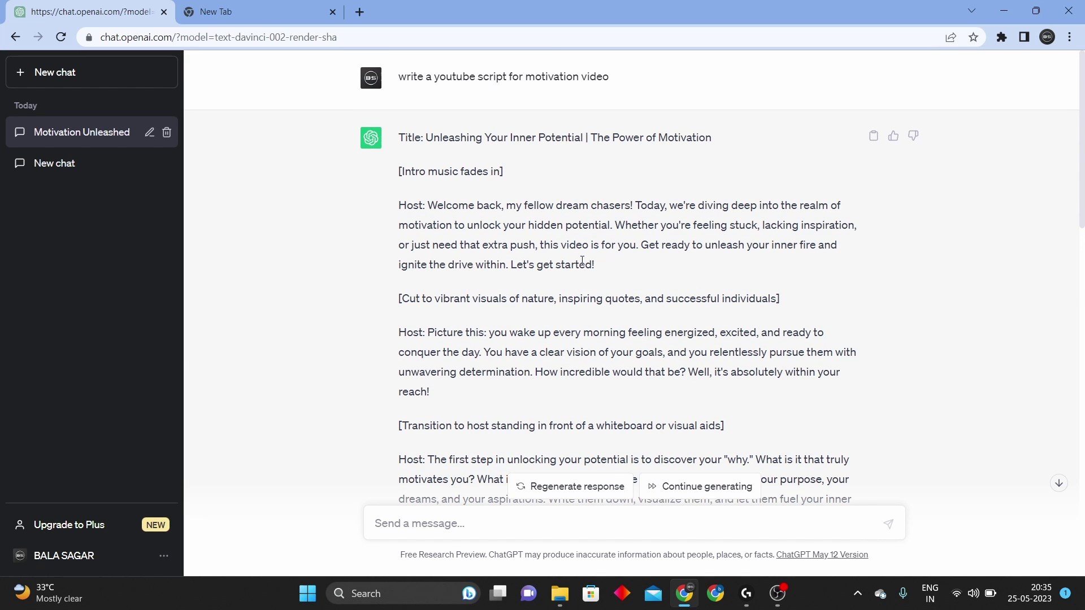
scroll(599, 294, down, 10)
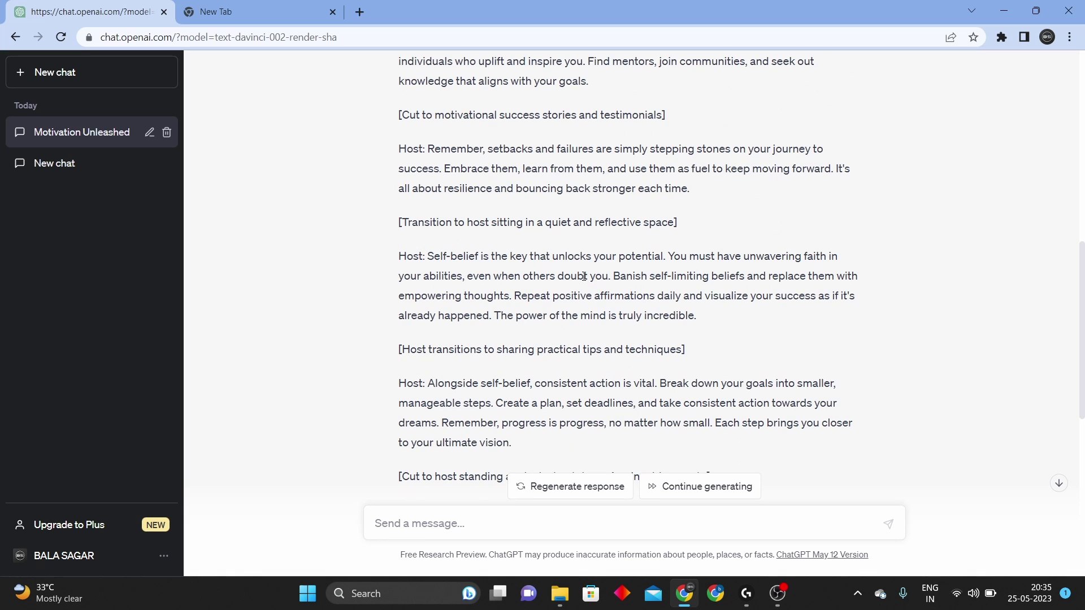
scroll(584, 276, up, 10)
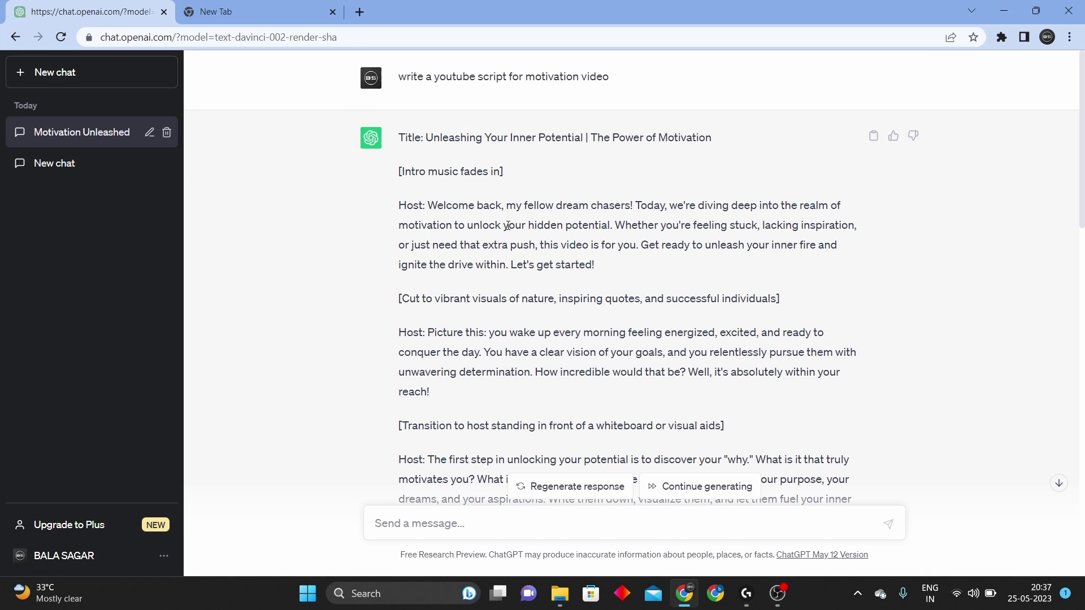
Load veed.io in the empty tab and start a free blank video project in the editor
click(266, 11)
text(veed.io)
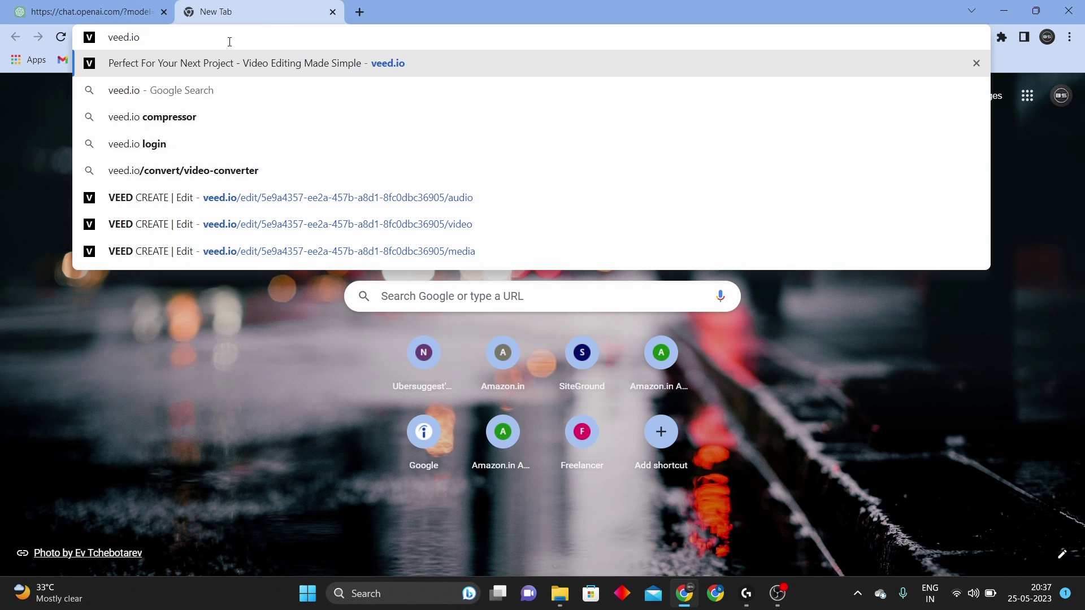
key(Return)
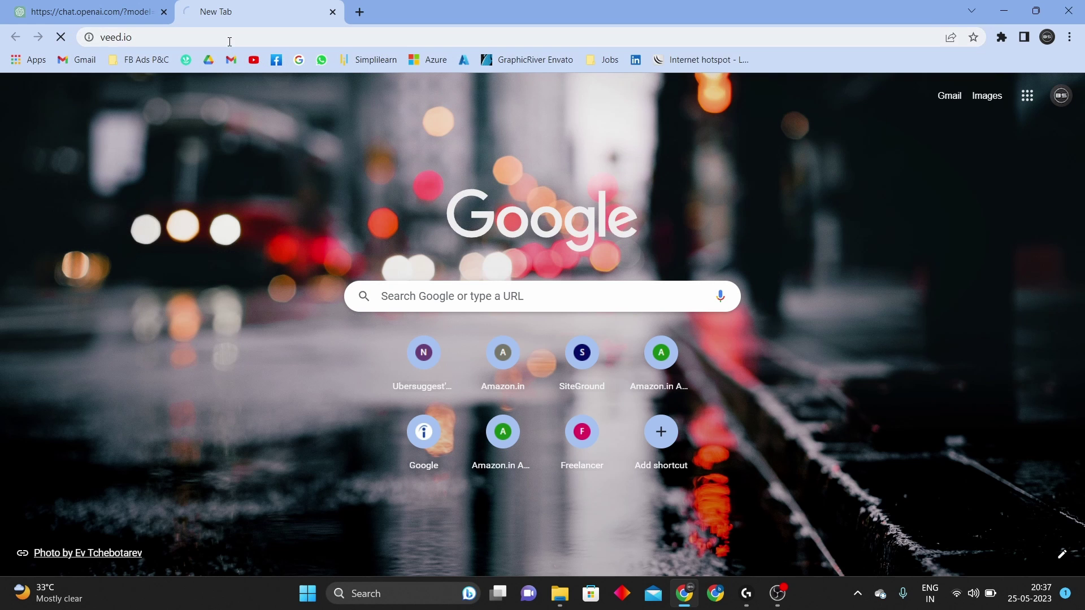
mouse_move(249, 78)
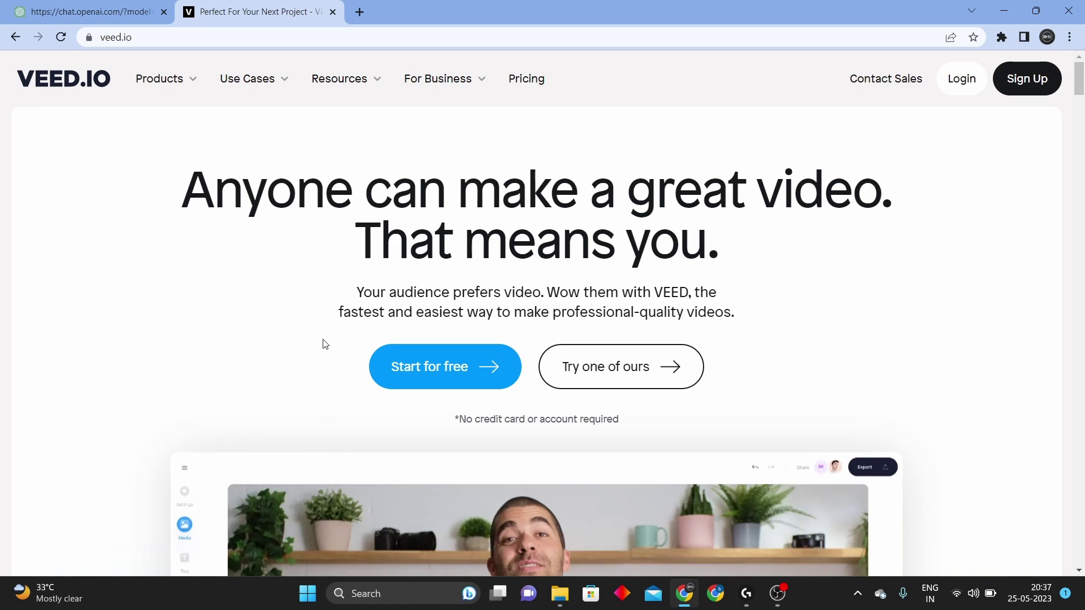
click(395, 366)
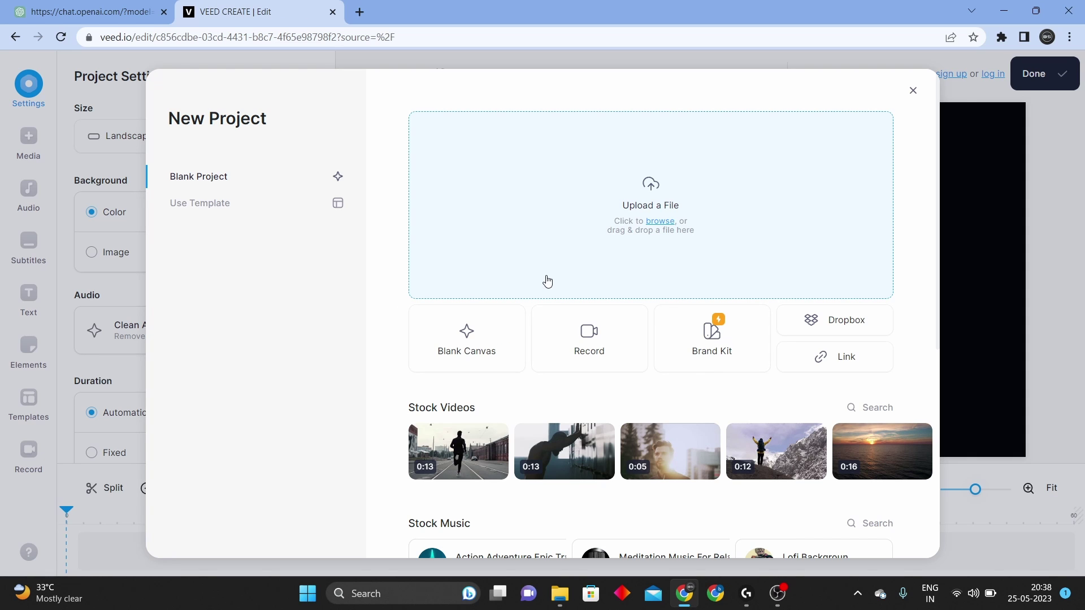
click(27, 138)
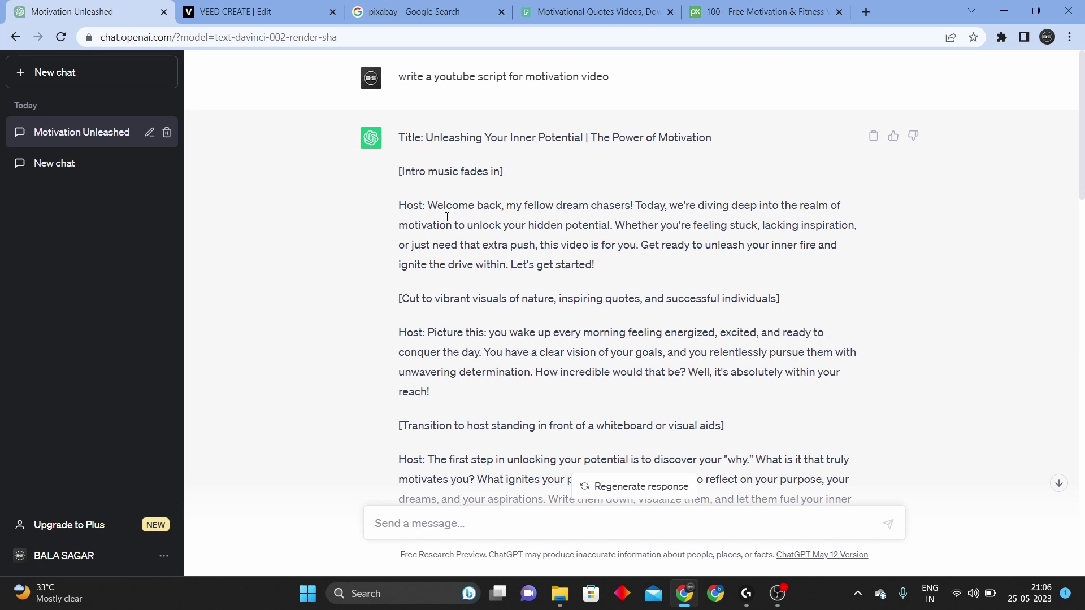
Put the script's opening Host paragraph into Google Translate with Telugu as the target
drag(428, 205, 600, 265)
key(ctrl+c)
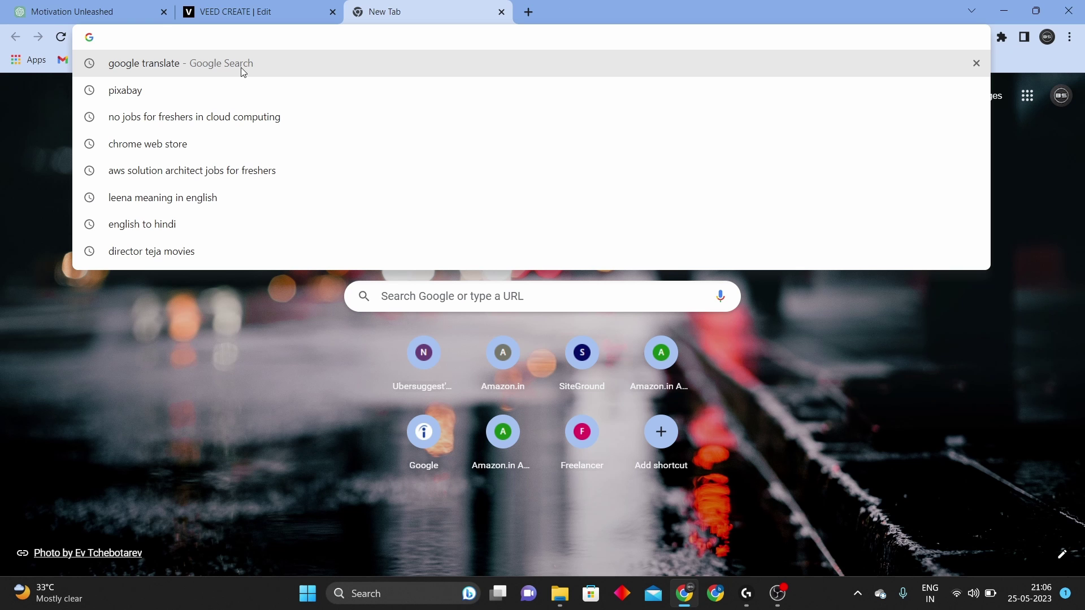
click(242, 66)
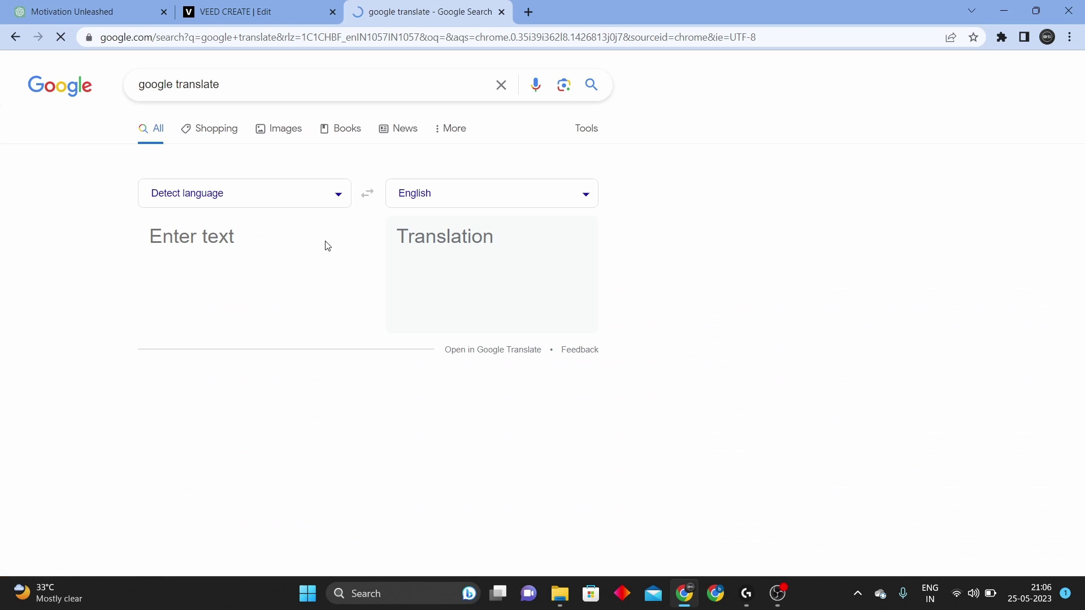
key(ctrl+v)
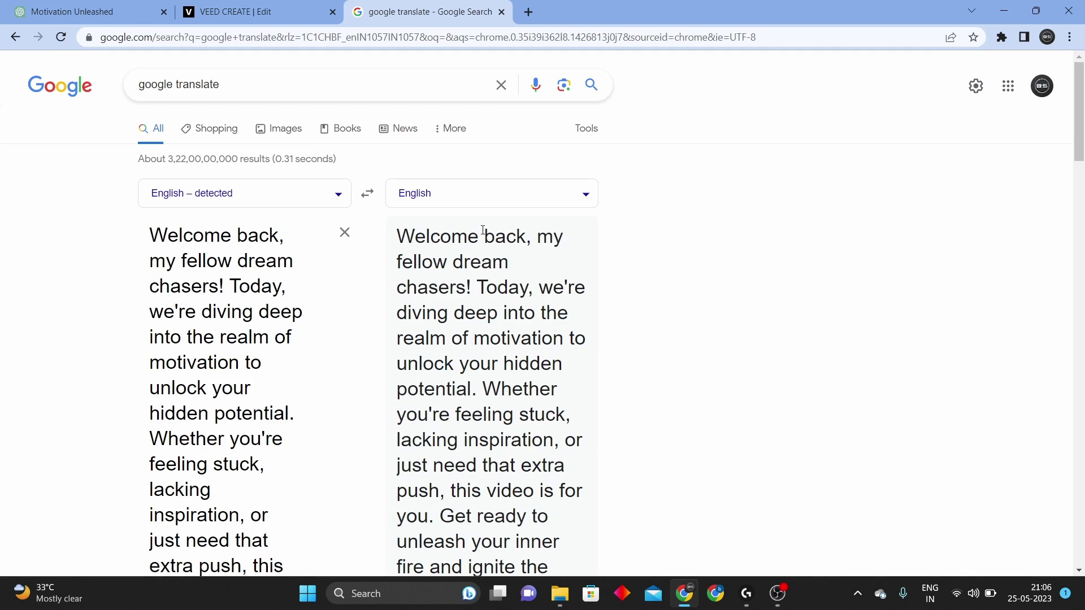
click(486, 207)
click(271, 204)
text(te)
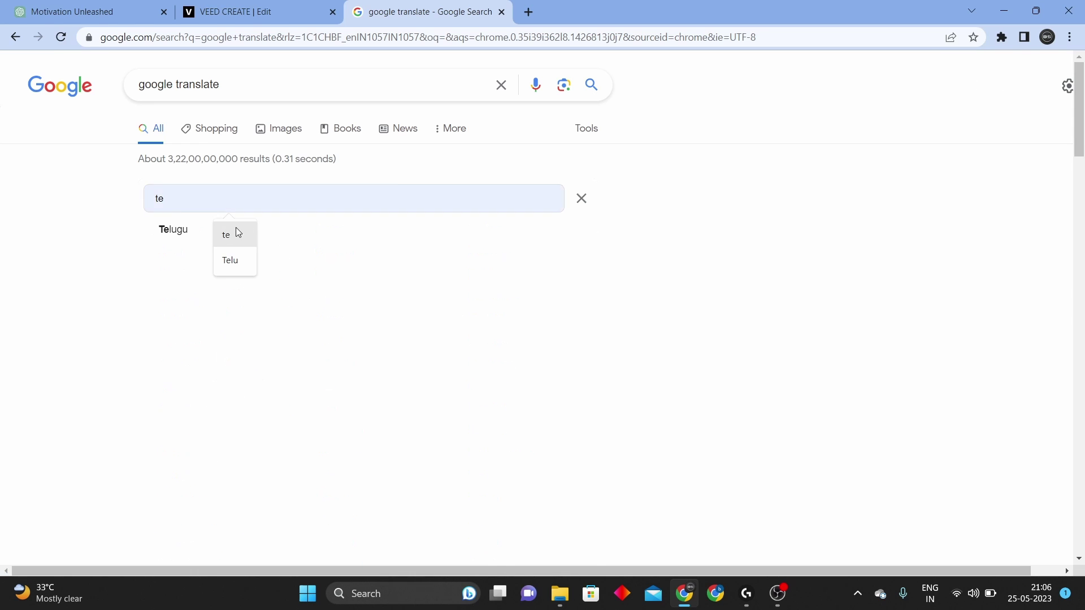
key(Return)
Copy the Telugu translation and open VEED's Text to Speech tool
scroll(286, 306, down, 10)
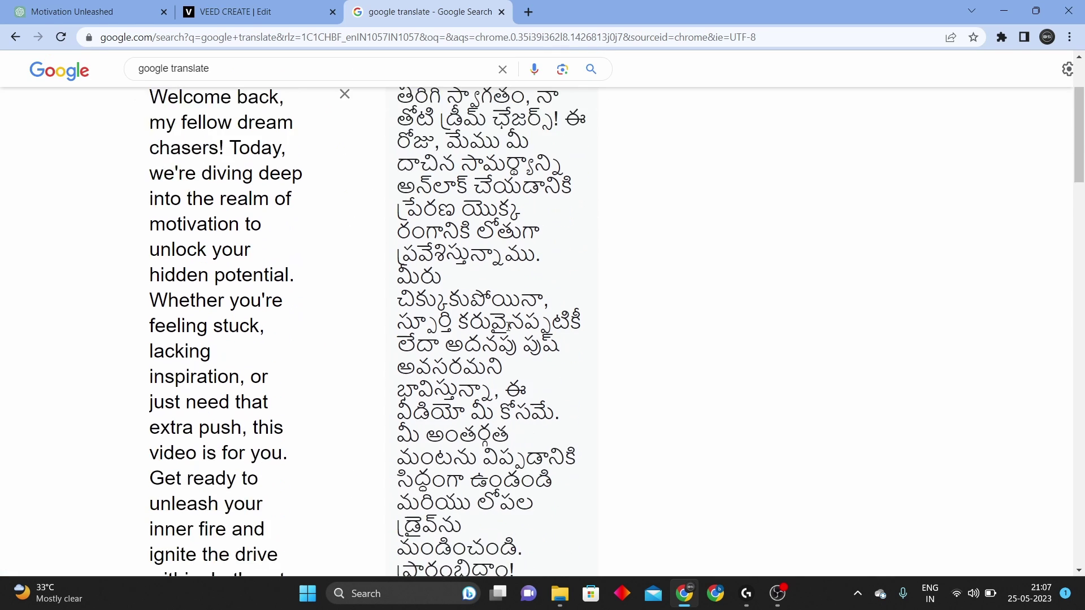
click(400, 361)
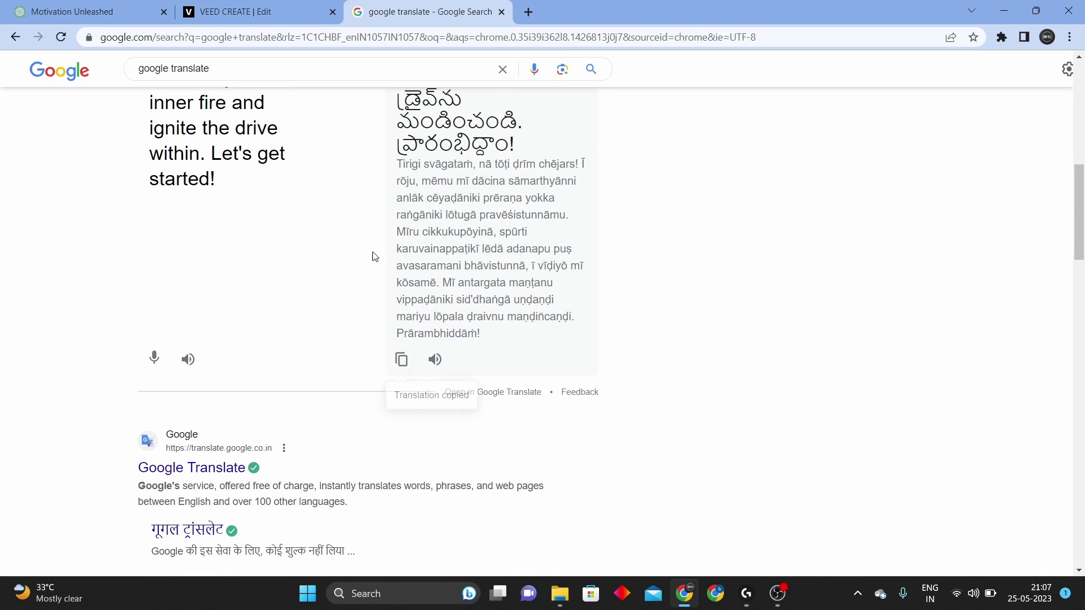
click(254, 12)
click(280, 254)
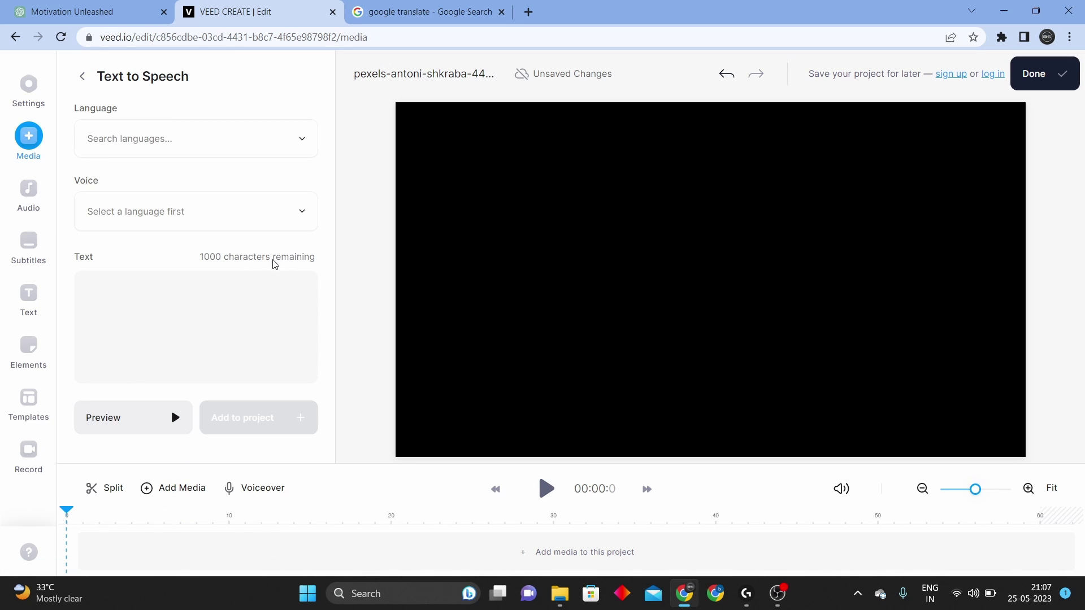
Paste the Telugu text as speech text, set the language to Telugu and pick a Telugu voice
click(139, 300)
key(ctrl+v)
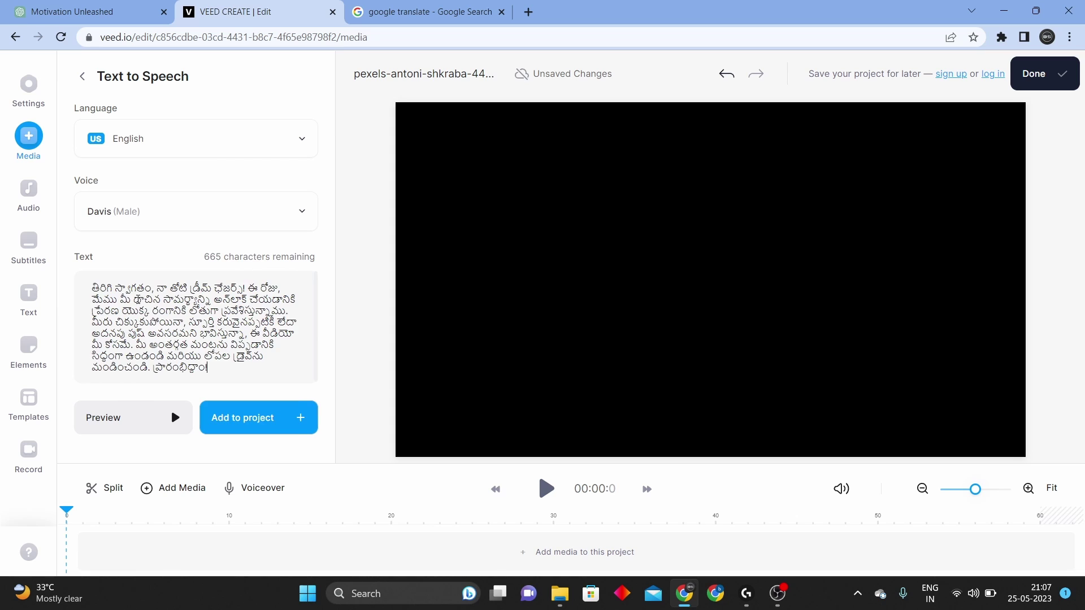
click(179, 150)
click(121, 139)
text(te)
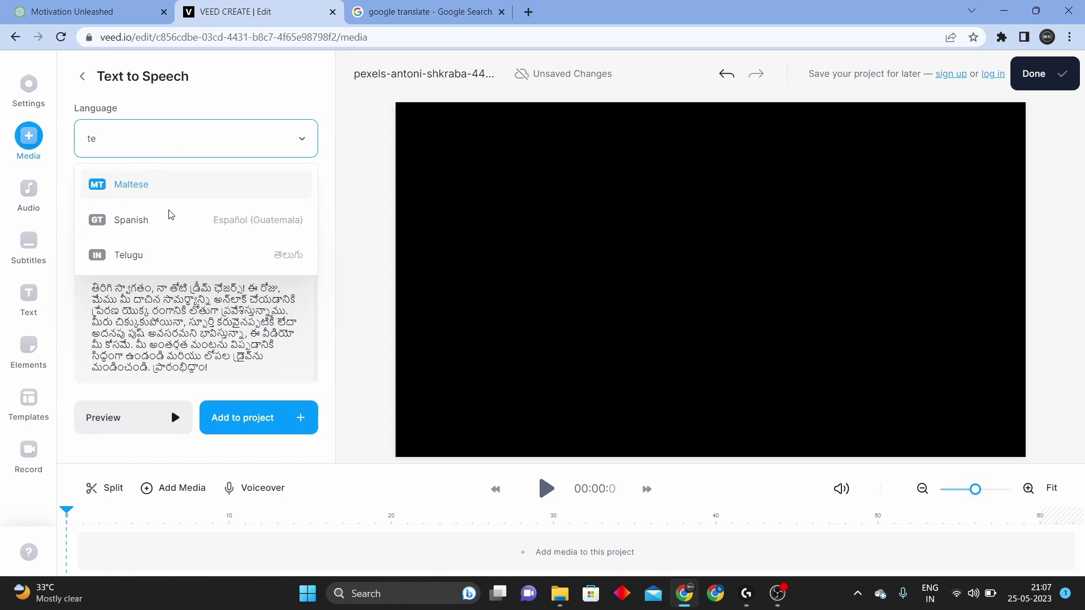
click(181, 263)
click(176, 212)
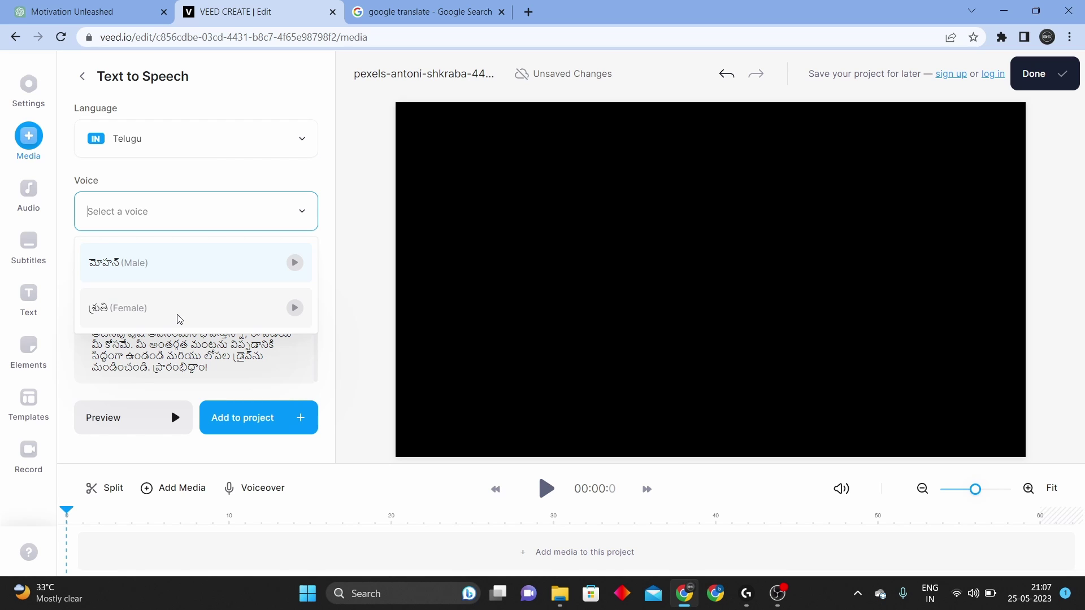
click(179, 270)
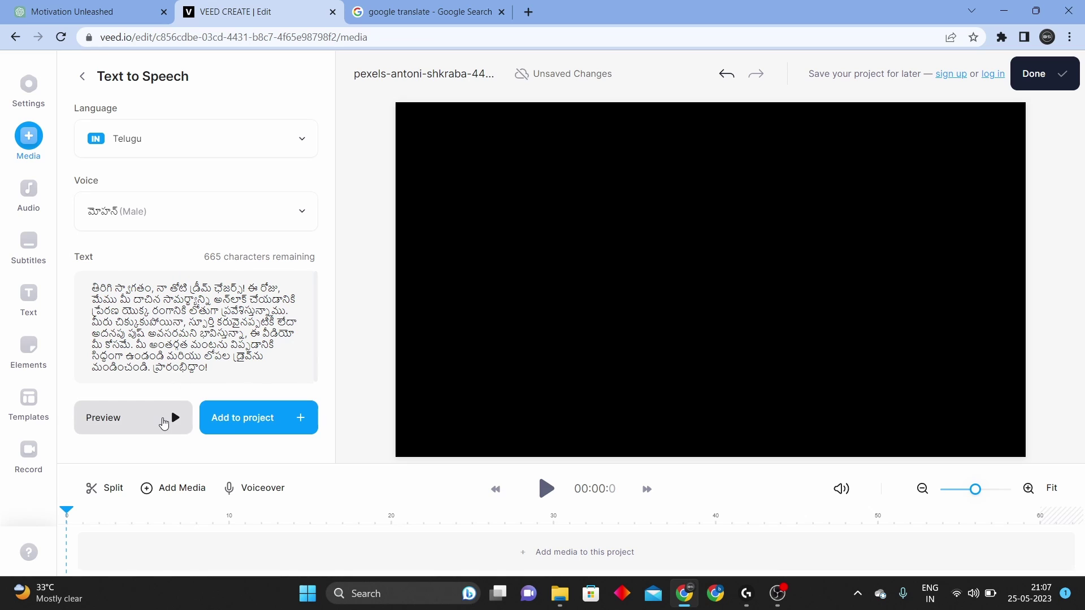
Preview the Telugu speech, add it to the project as a voiceover and play it back
click(164, 421)
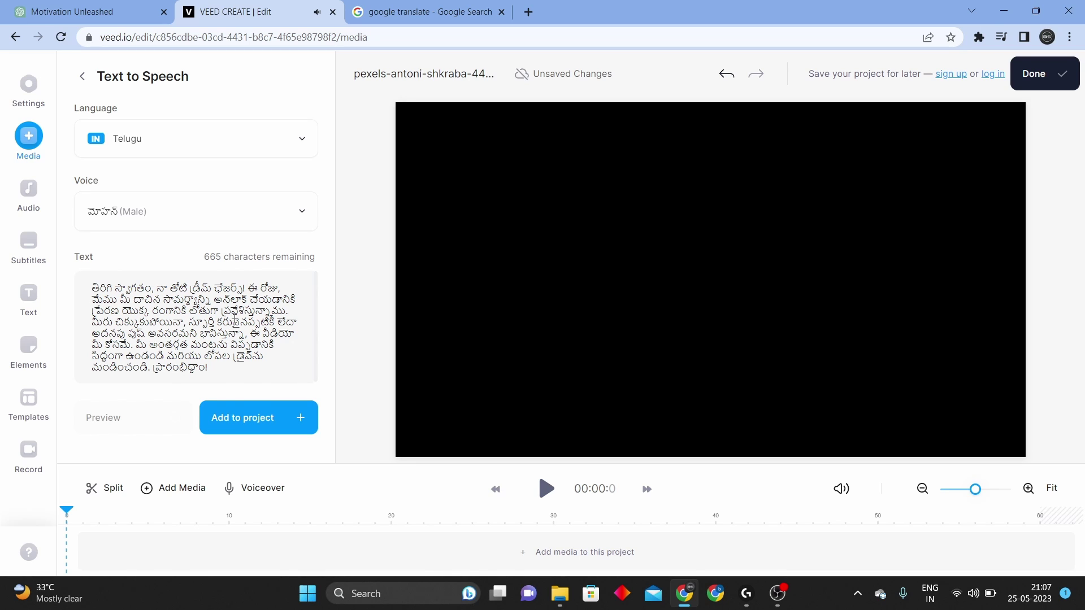
click(171, 417)
click(229, 380)
click(252, 425)
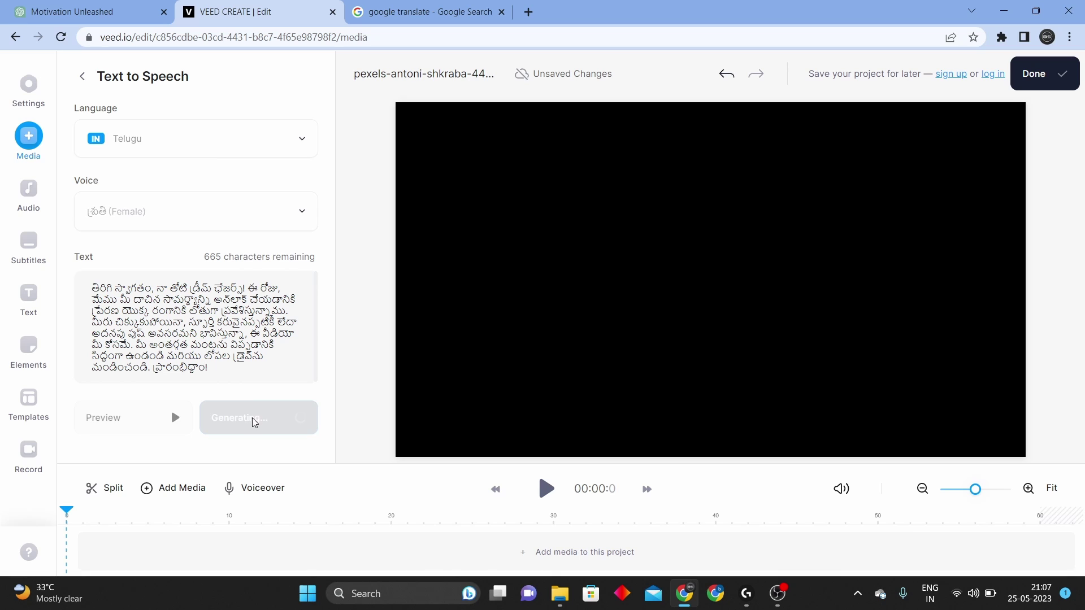
click(544, 492)
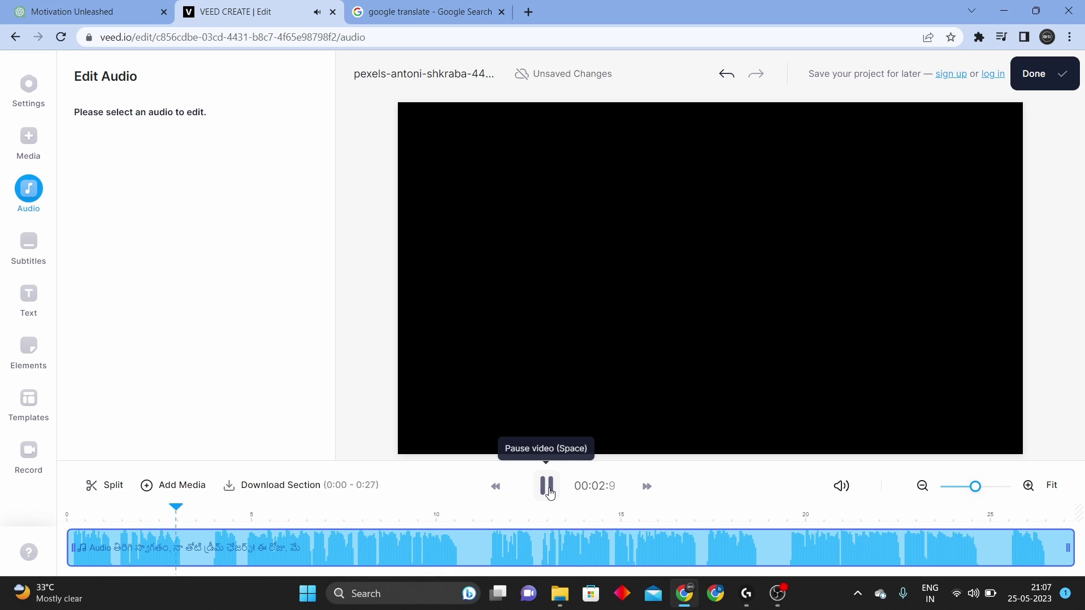
Pause the voiceover playback and cycle through the open tabs to the ChatGPT motivation script
click(547, 491)
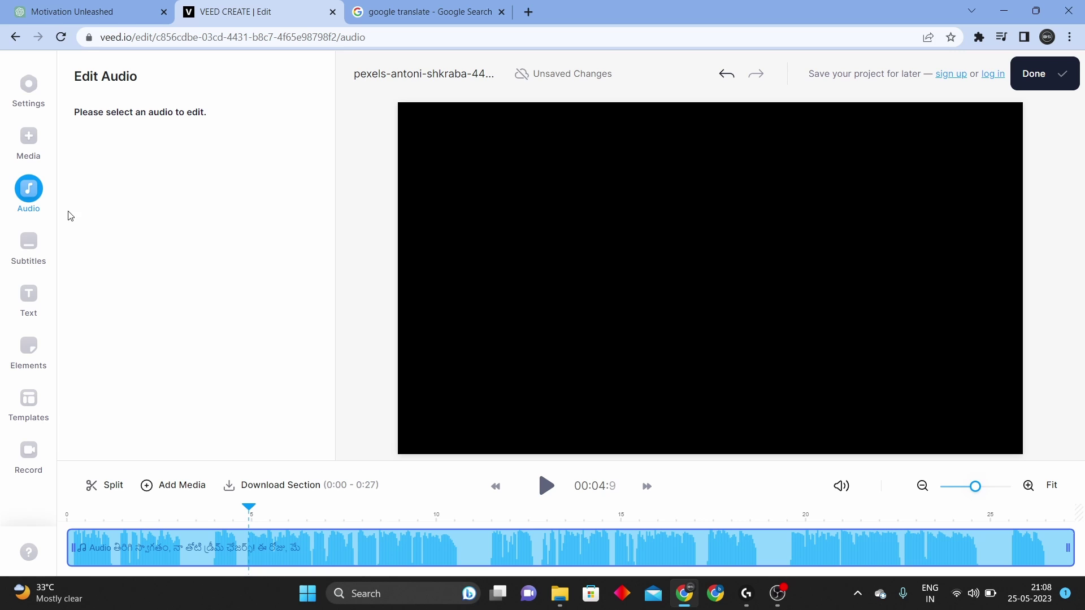
click(397, 16)
click(117, 10)
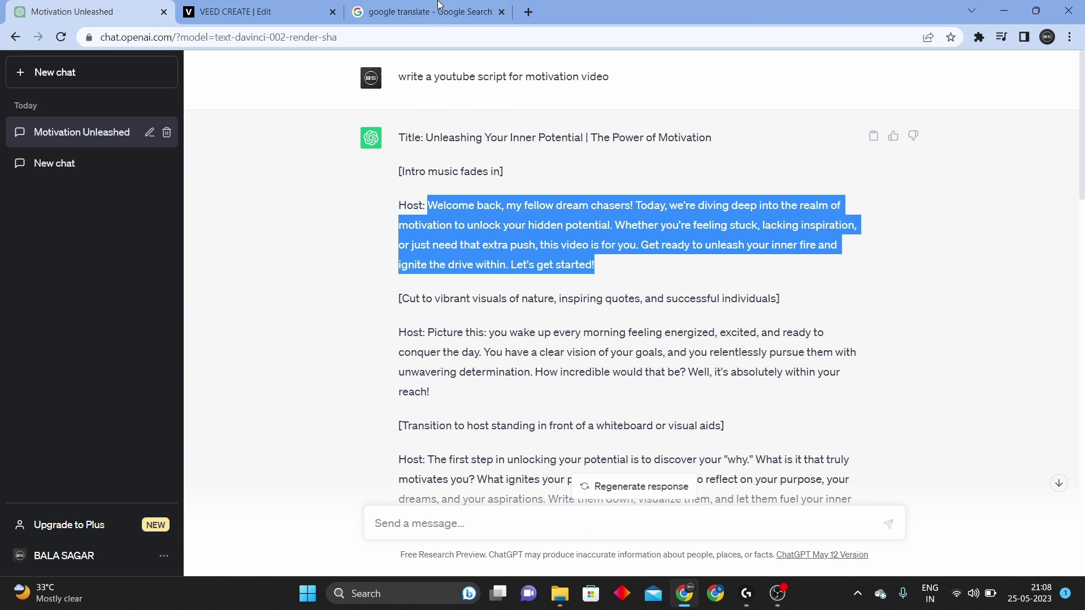
click(435, 17)
click(259, 14)
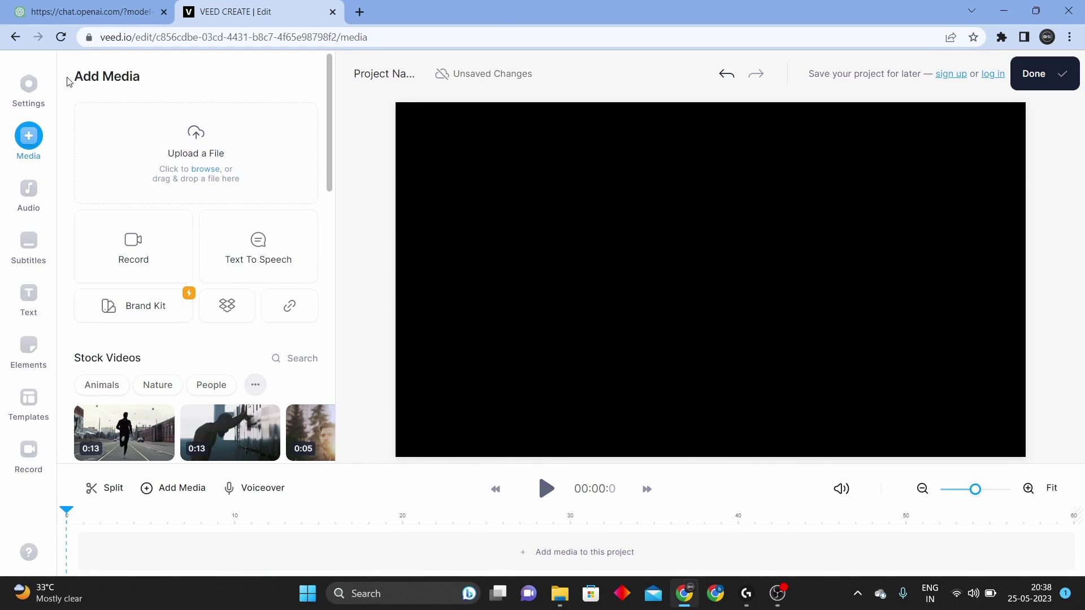
click(85, 12)
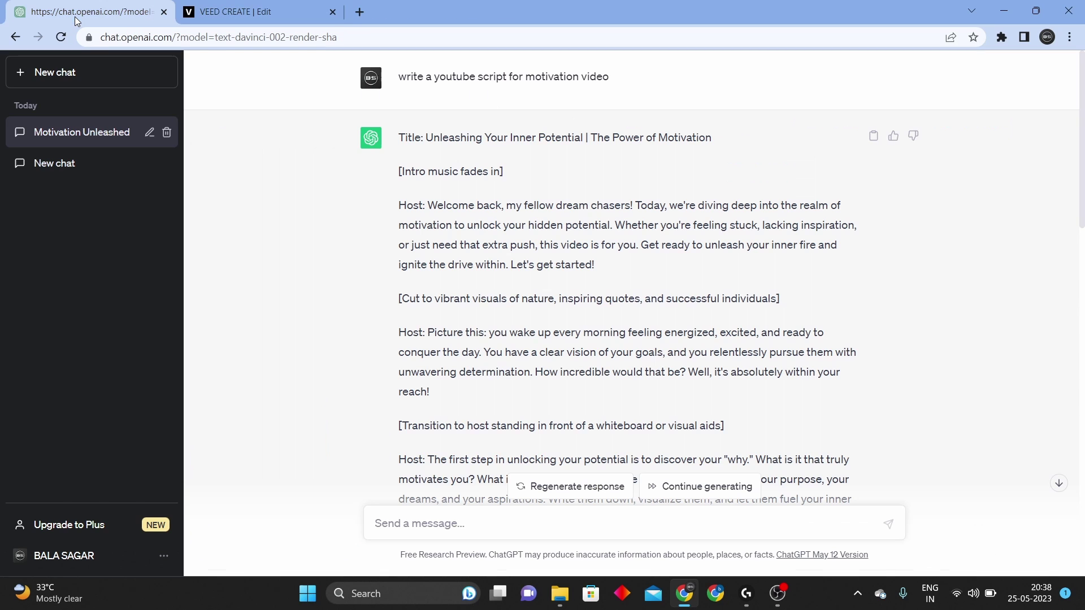
Start a new text-to-speech voiceover set to English (US) with the Davis male voice
click(232, 17)
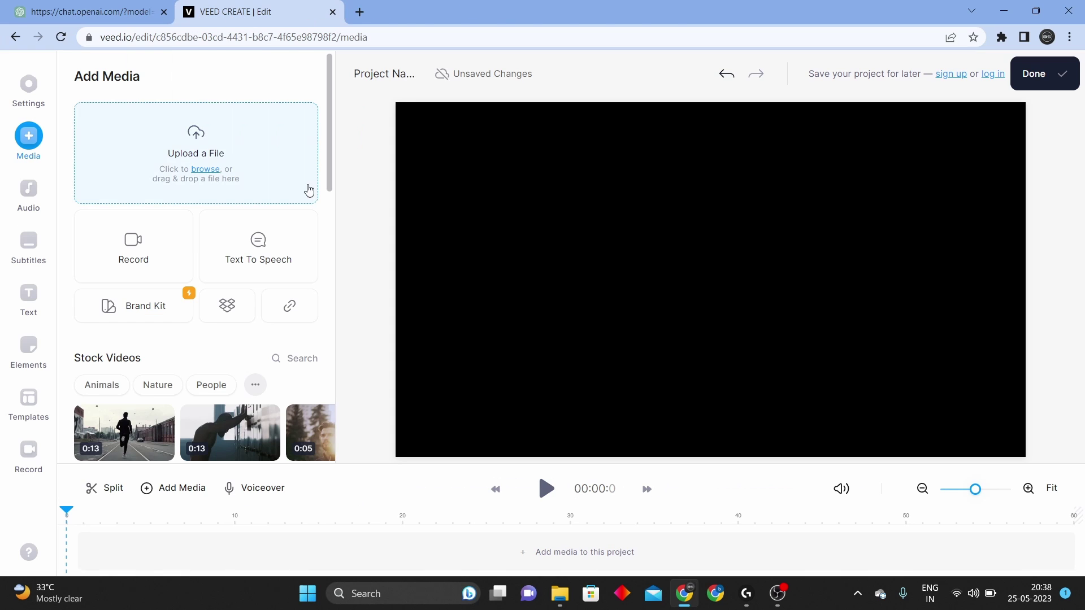
click(268, 260)
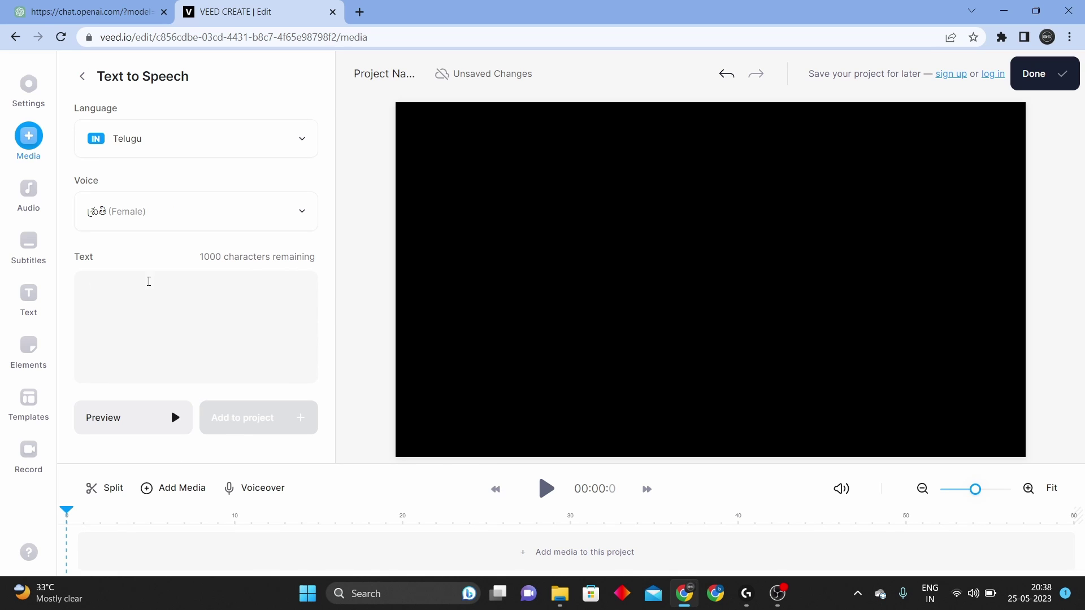
click(216, 148)
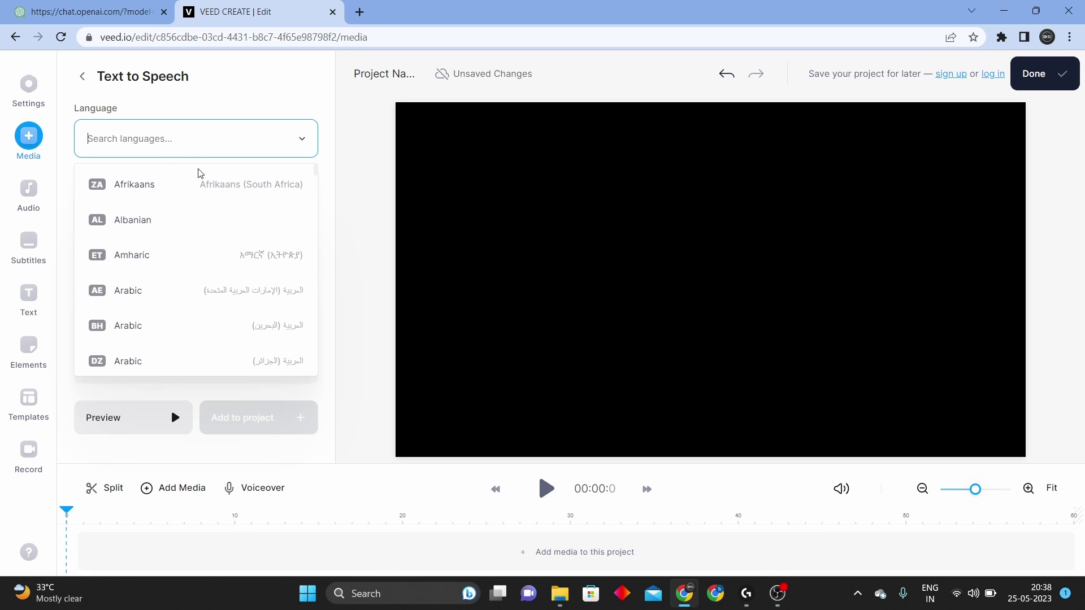
text(eng)
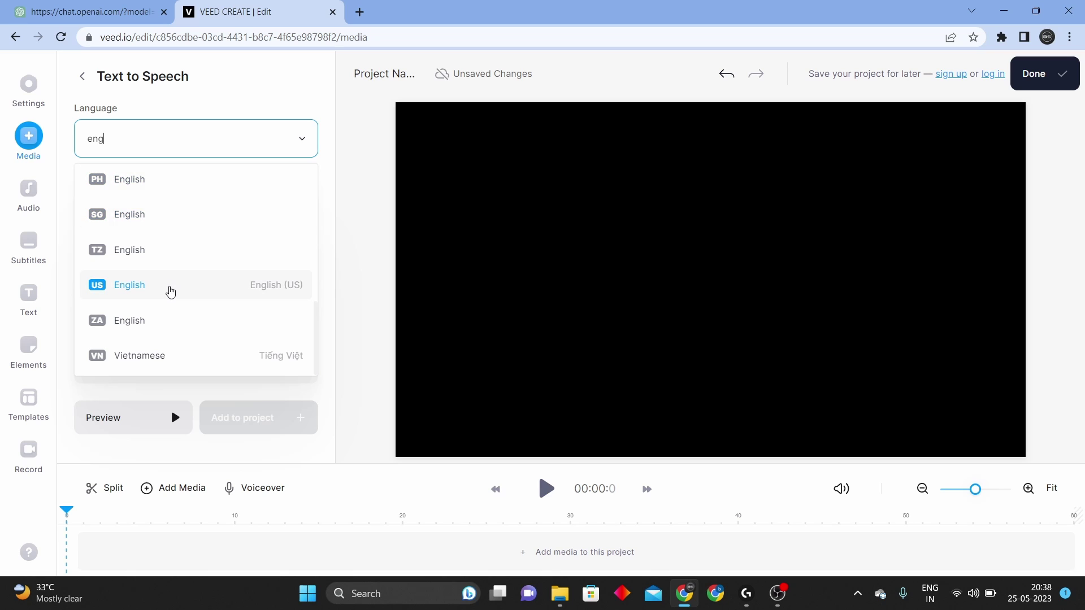
click(171, 292)
click(174, 226)
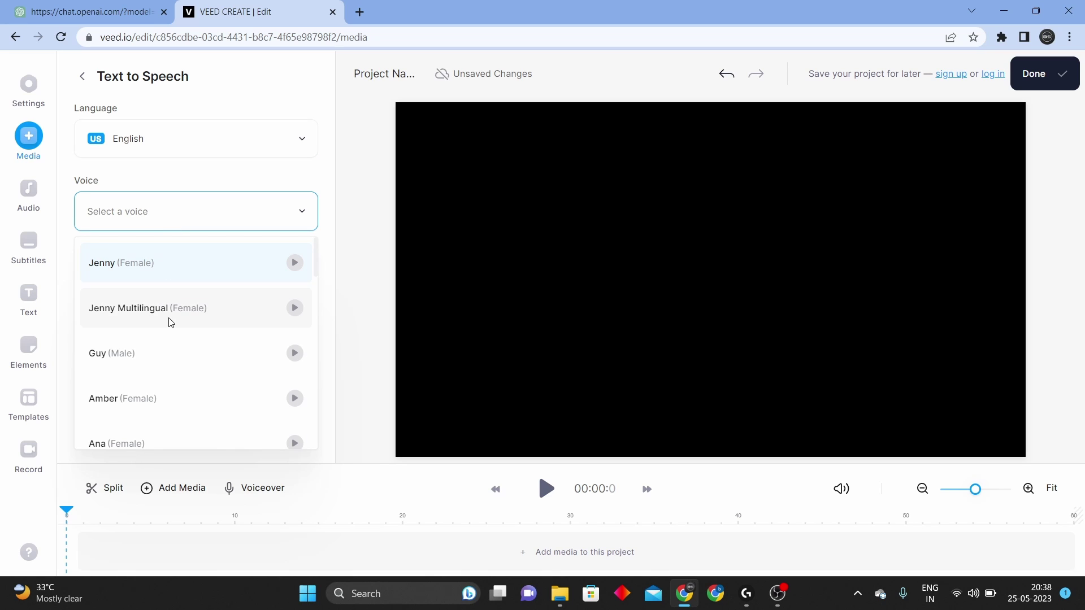
scroll(221, 304, down, 1)
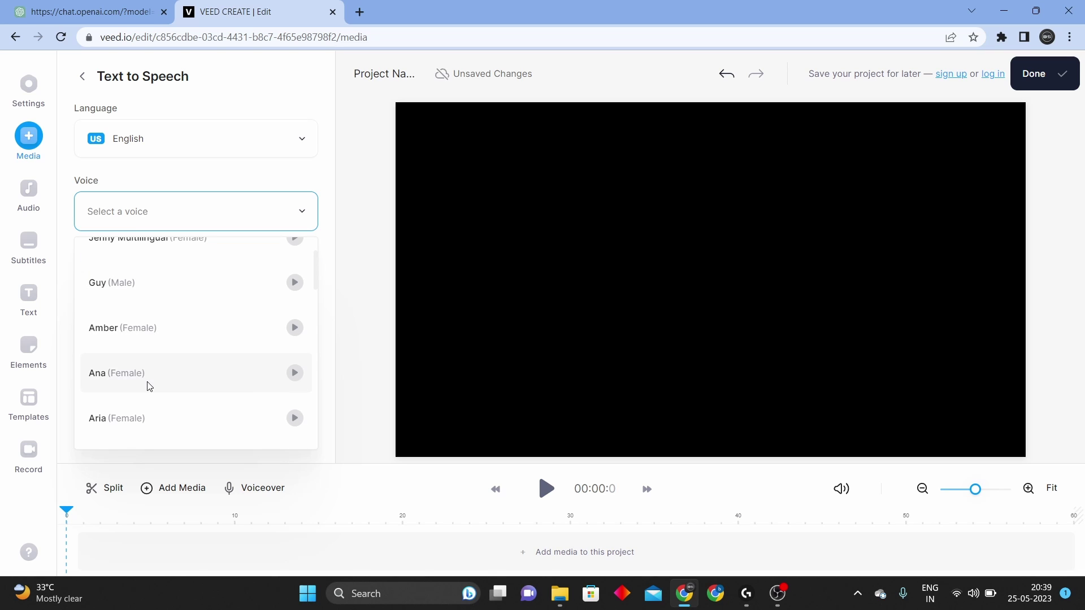
scroll(162, 356, up, 1)
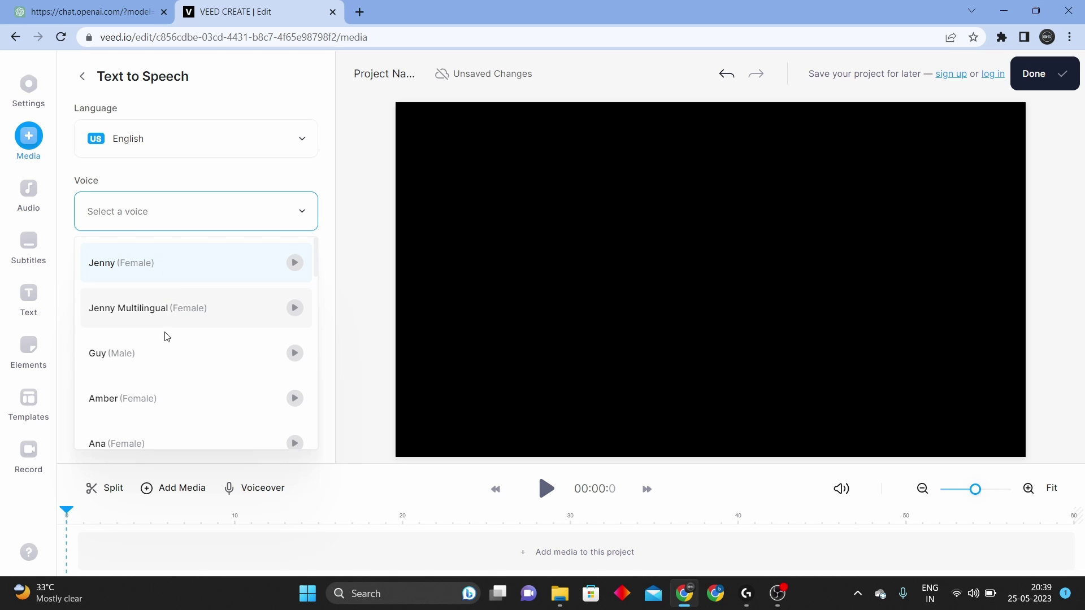
click(167, 337)
Paste the script title and the opening 'Welcome back' paragraph from ChatGPT into the speech text
key(ctrl+Tab)
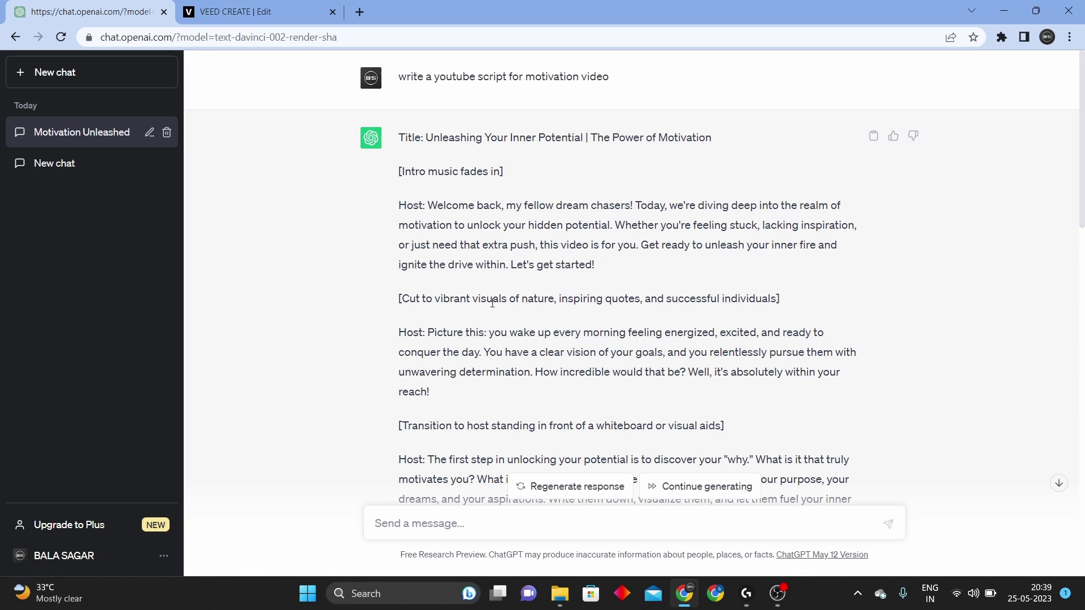
click(254, 12)
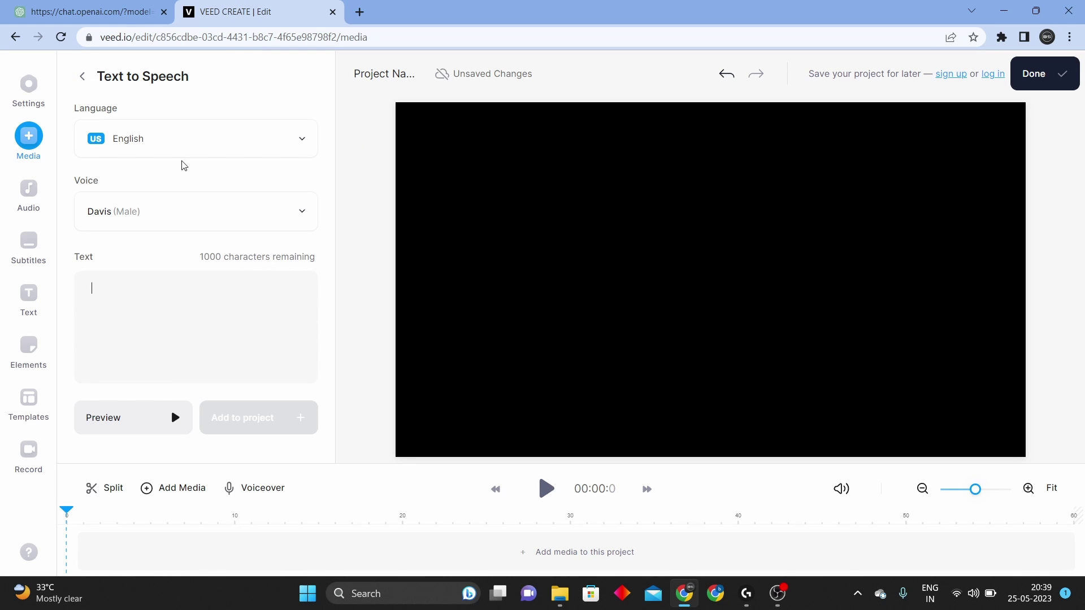
click(113, 12)
drag(429, 206, 598, 265)
key(ctrl+c)
click(299, 8)
key(ctrl+v)
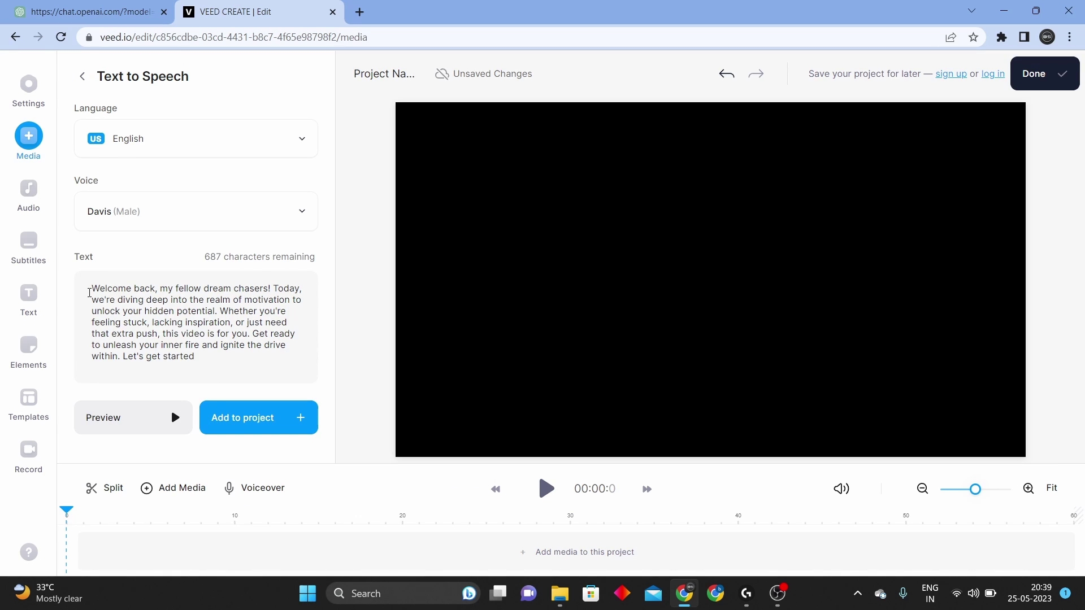
text(Unleashing Your Inner Potential | The Power of Motivation)
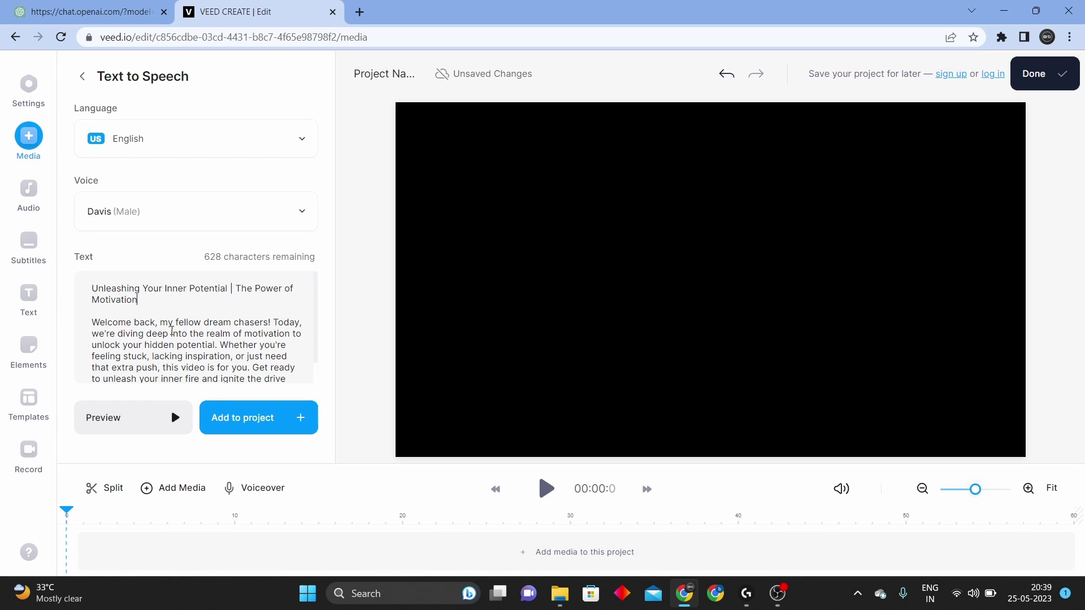
scroll(170, 330, down, 1)
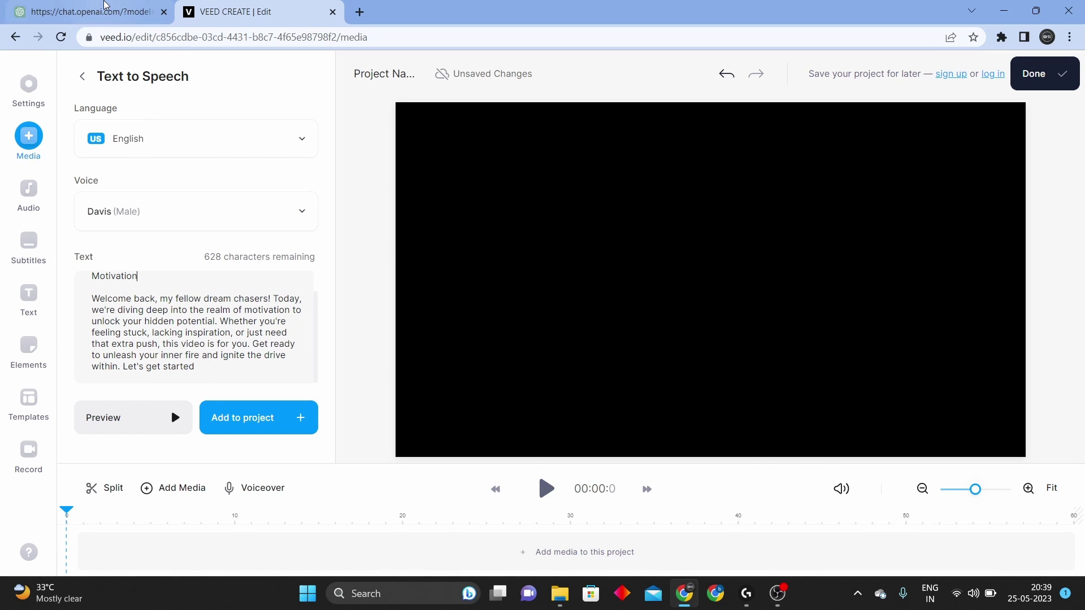
Add the 'Picture this' paragraph below the first one and preview the English voiceover
key(ctrl+shift+Tab)
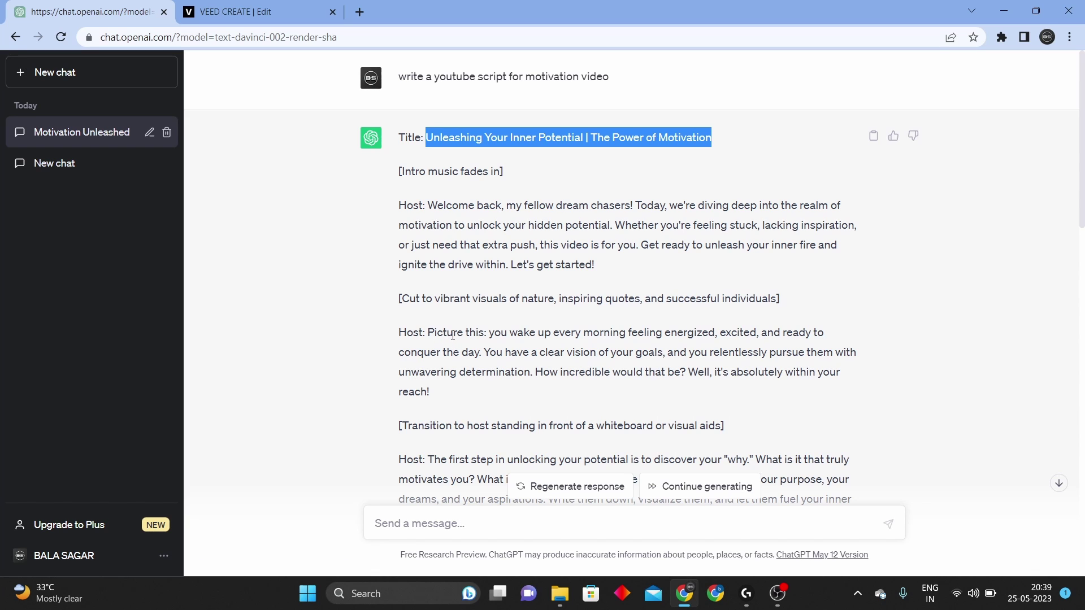
drag(428, 335, 432, 391)
key(ctrl+c)
click(281, 12)
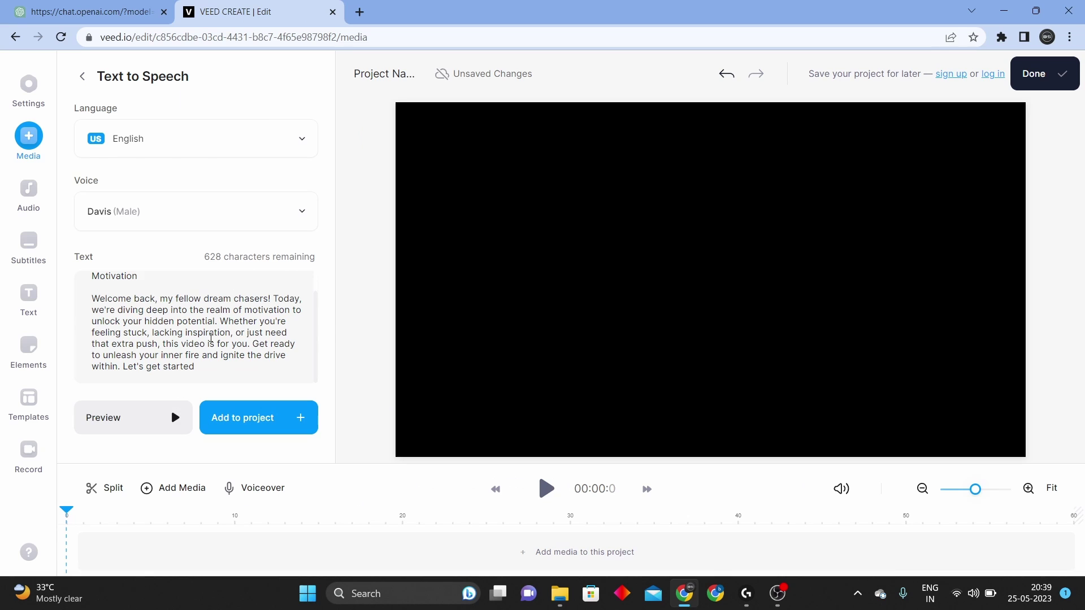
click(206, 367)
key(Return)
key(Return)
key(Return)
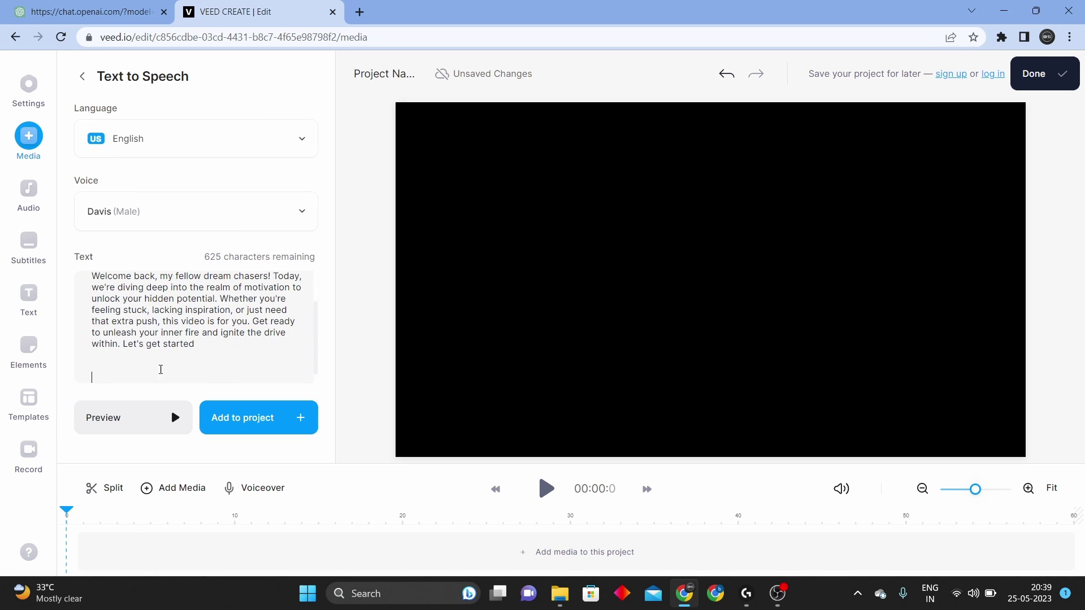
key(ctrl+v)
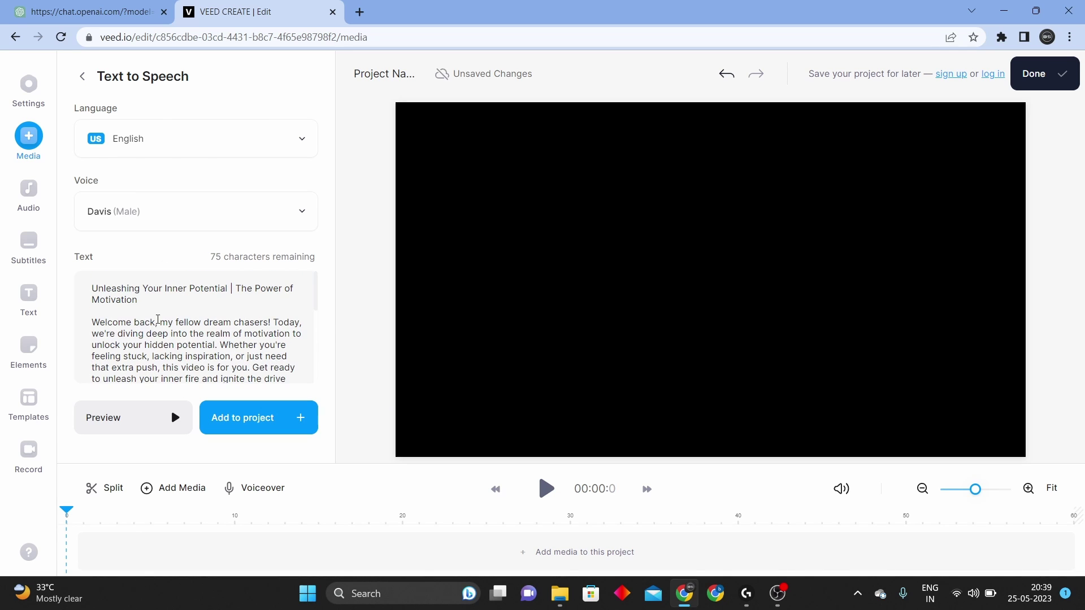
click(113, 5)
click(268, 11)
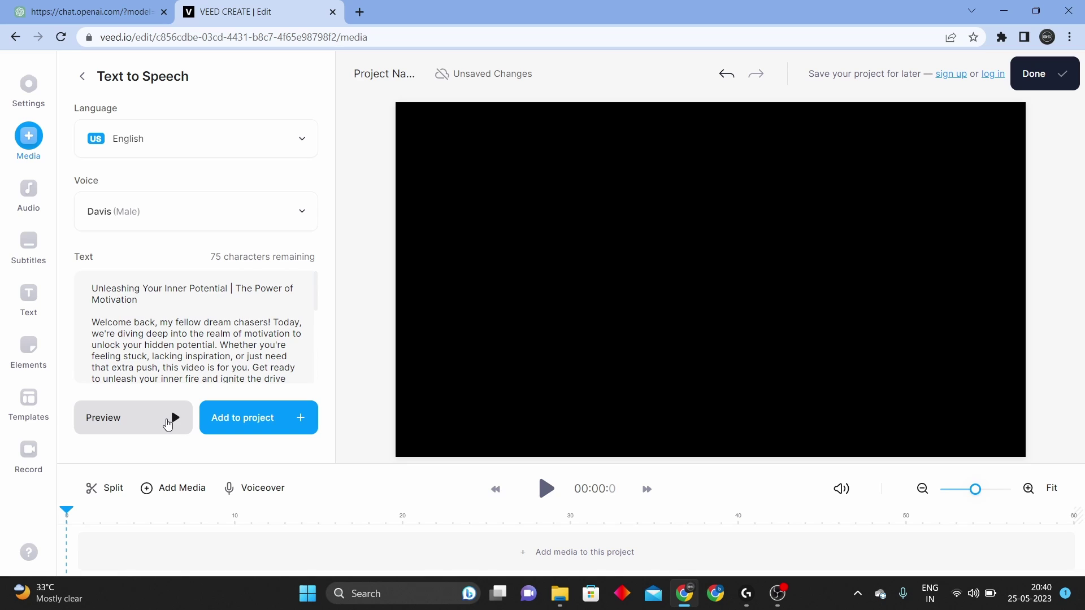
click(168, 422)
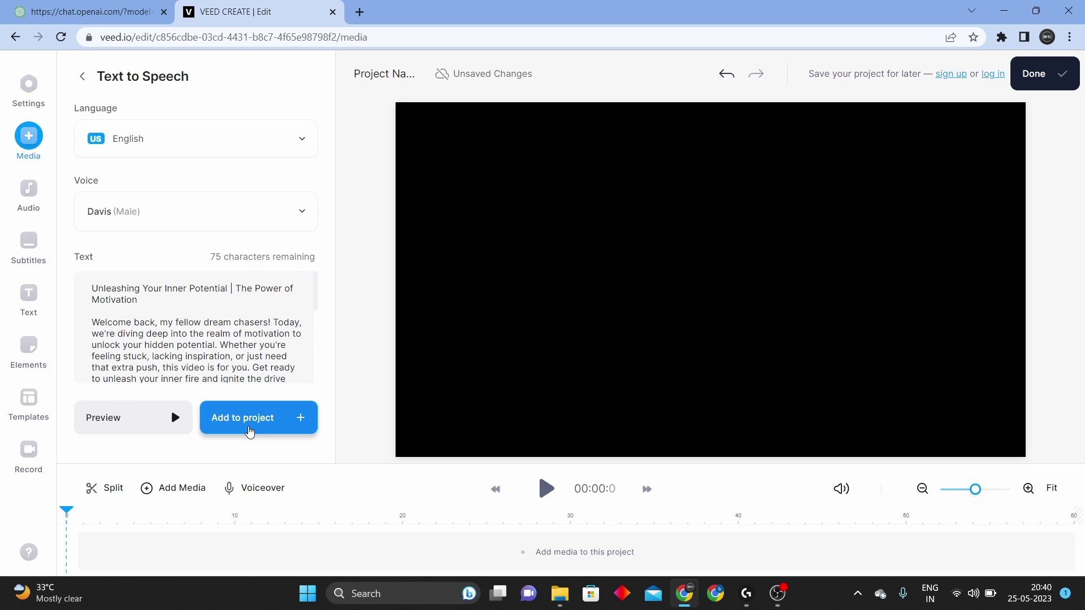
Add the 1:02 English voiceover to the timeline, play it, return the playhead to 0, then open Add Media
click(246, 426)
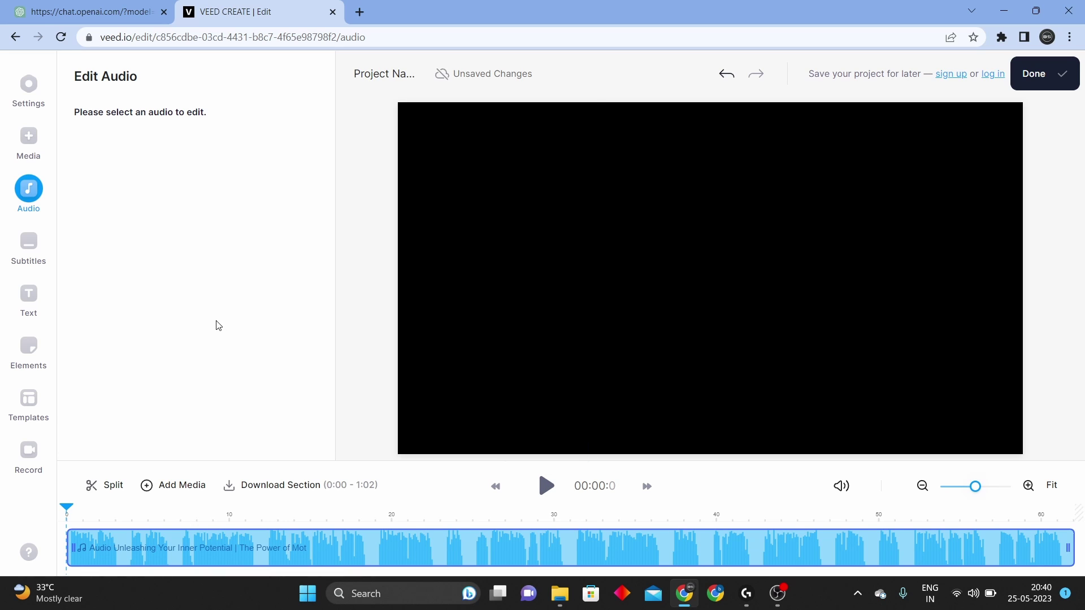
click(546, 490)
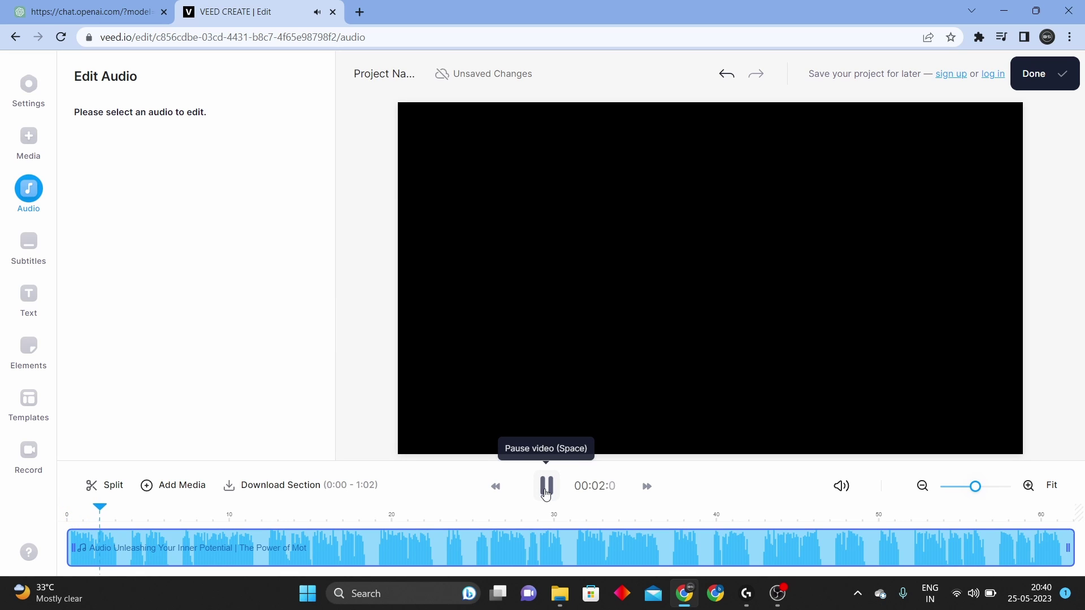
click(545, 491)
click(75, 511)
drag(77, 512, 72, 512)
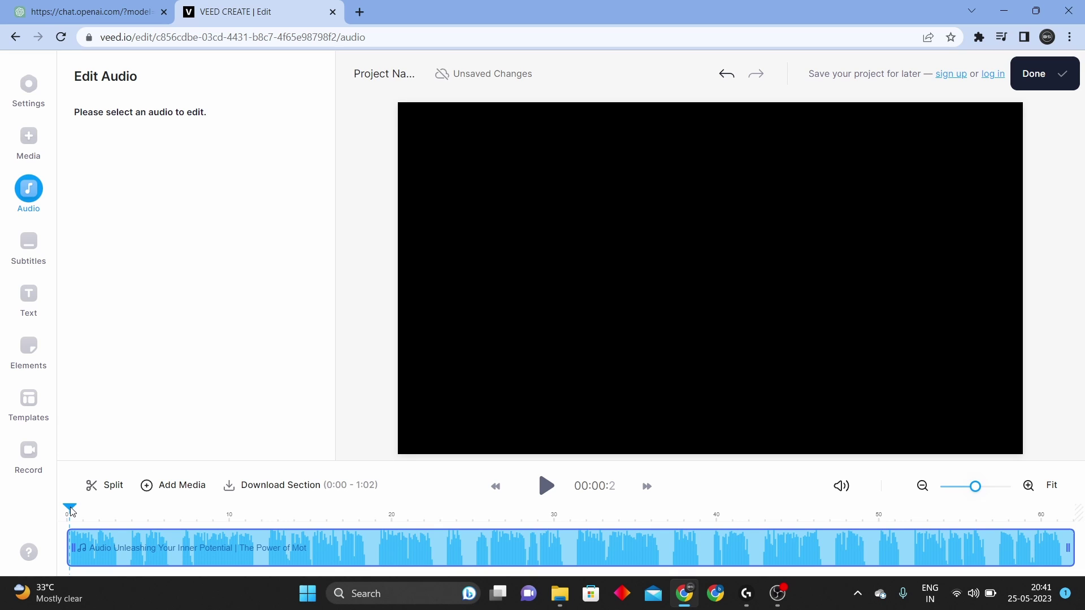
click(173, 492)
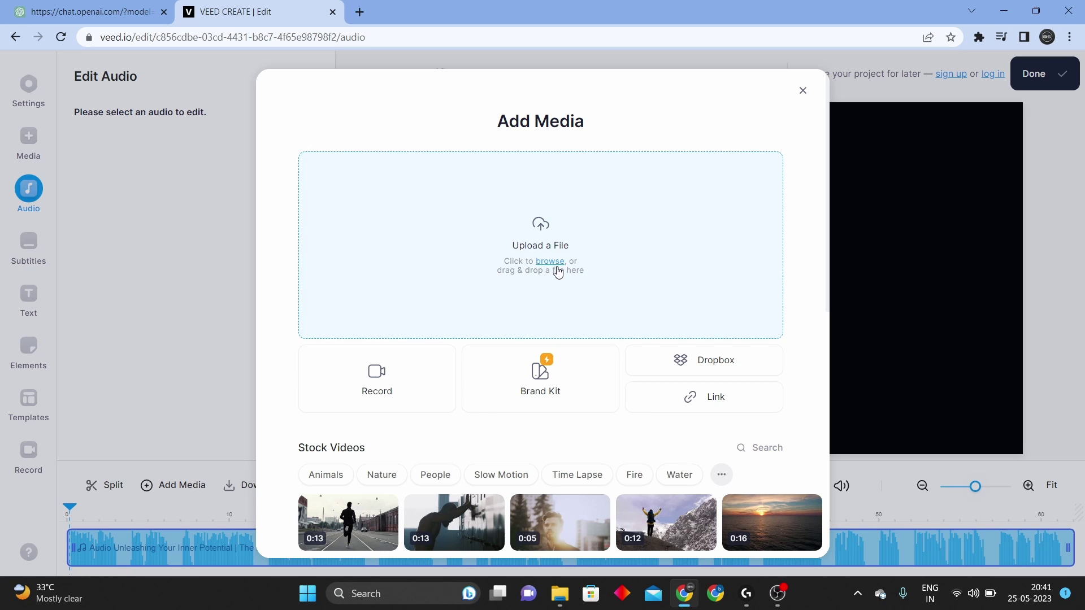
Search stock videos for 'motivation', add the mountain hiker clip and play it back
click(744, 454)
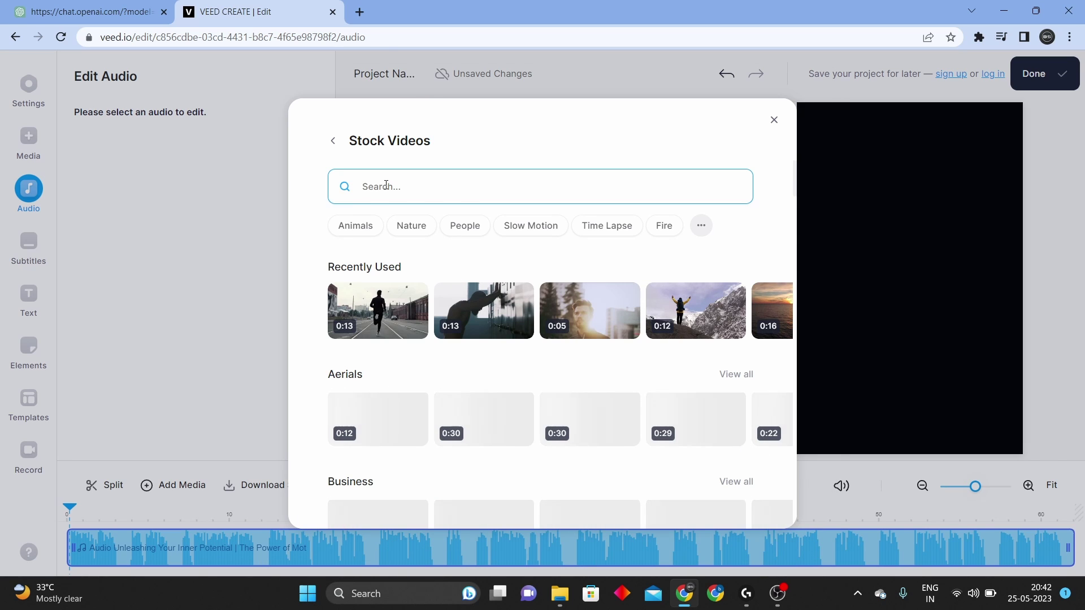
text(motivation)
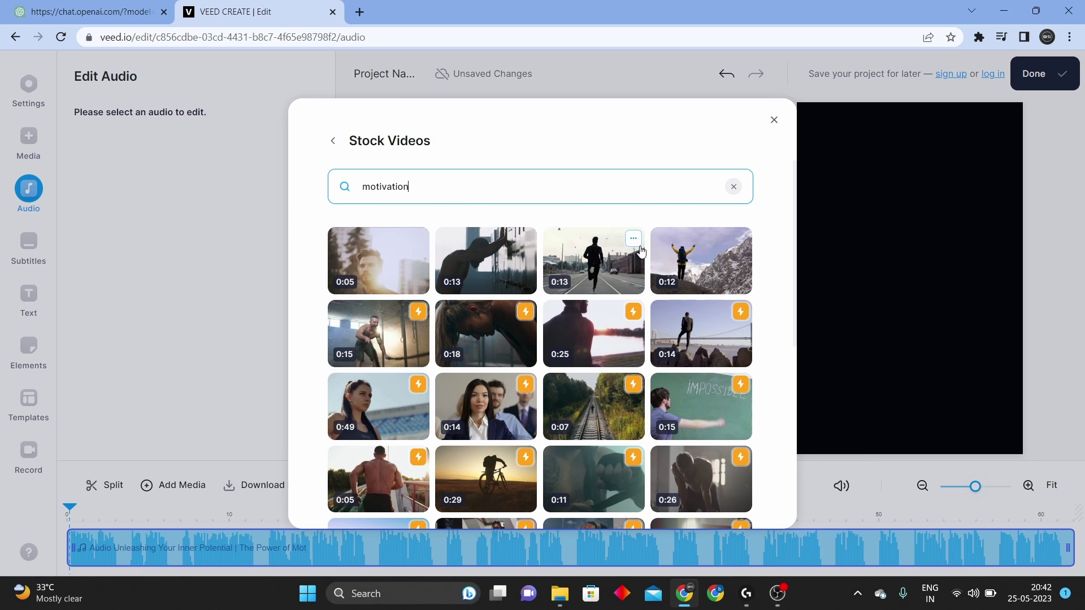
click(740, 238)
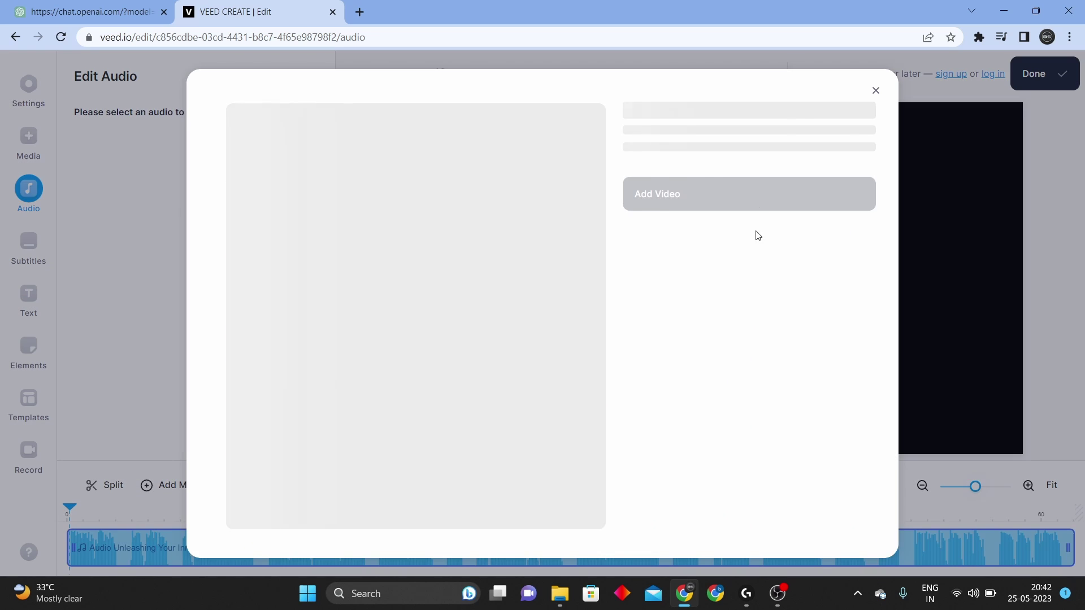
click(734, 283)
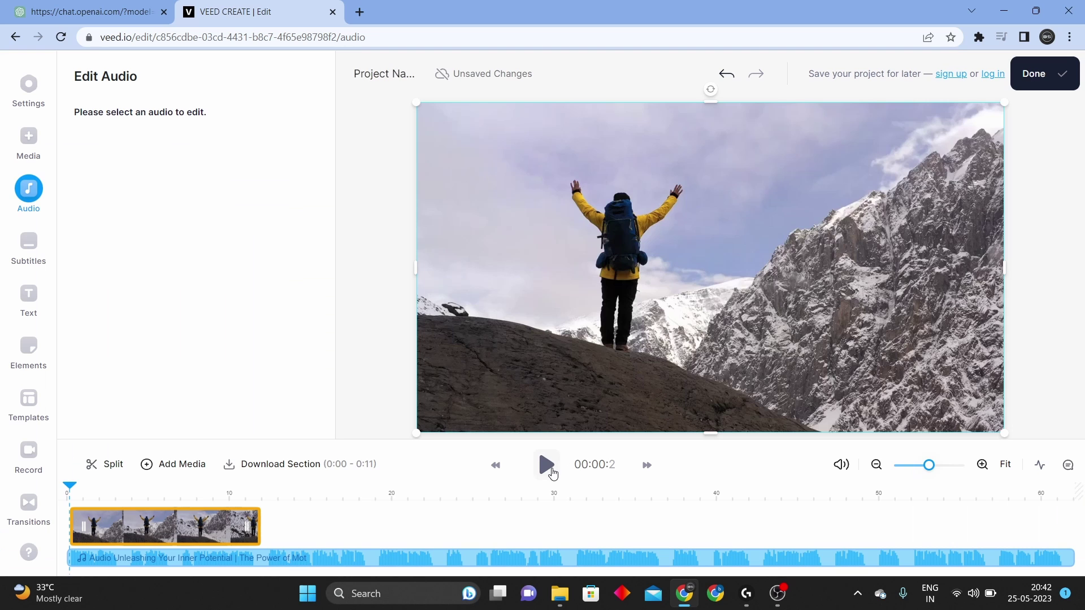
click(553, 473)
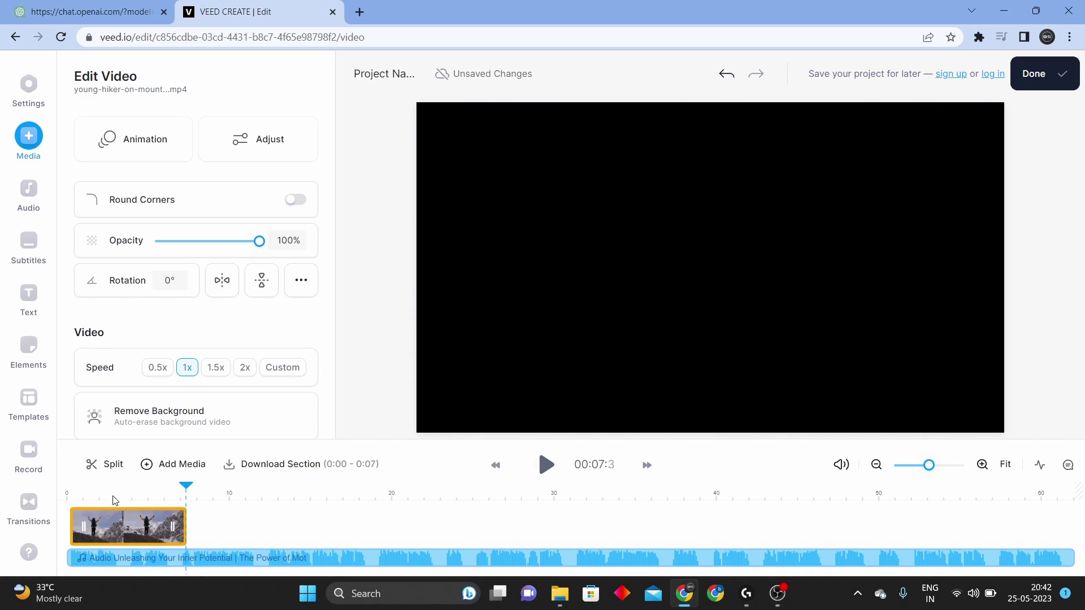
click(100, 500)
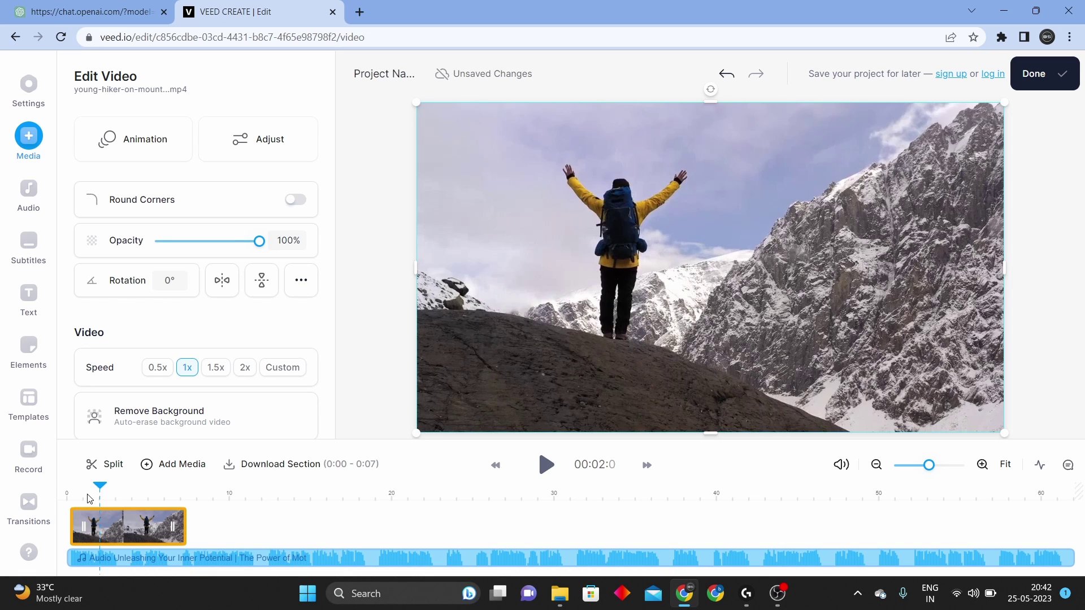
drag(103, 491, 80, 490)
Search the stock videos again for 'motivation', then close the search without adding another clip
click(172, 464)
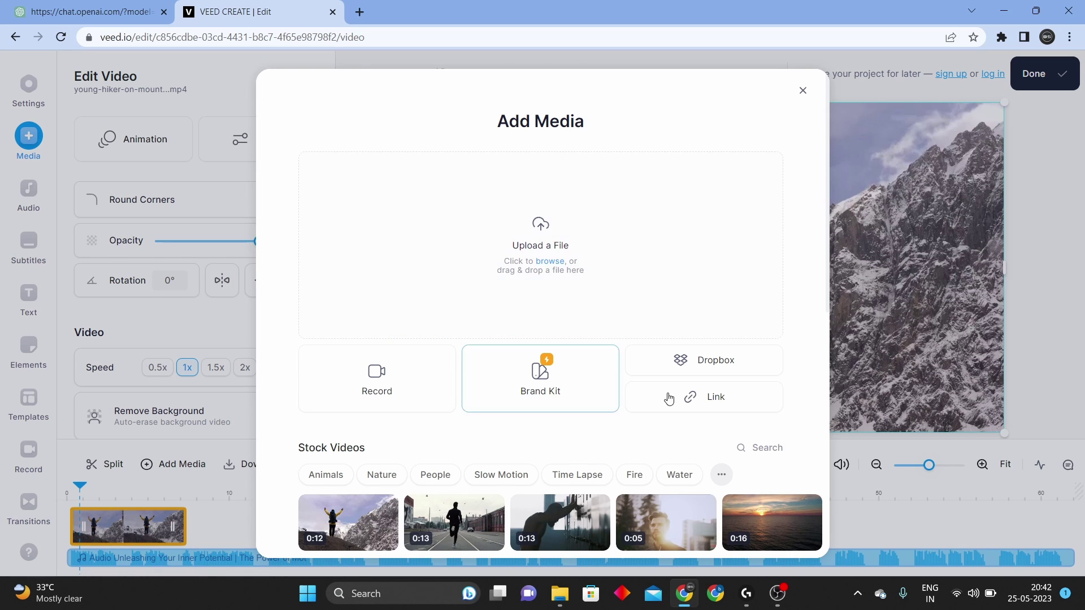
click(753, 455)
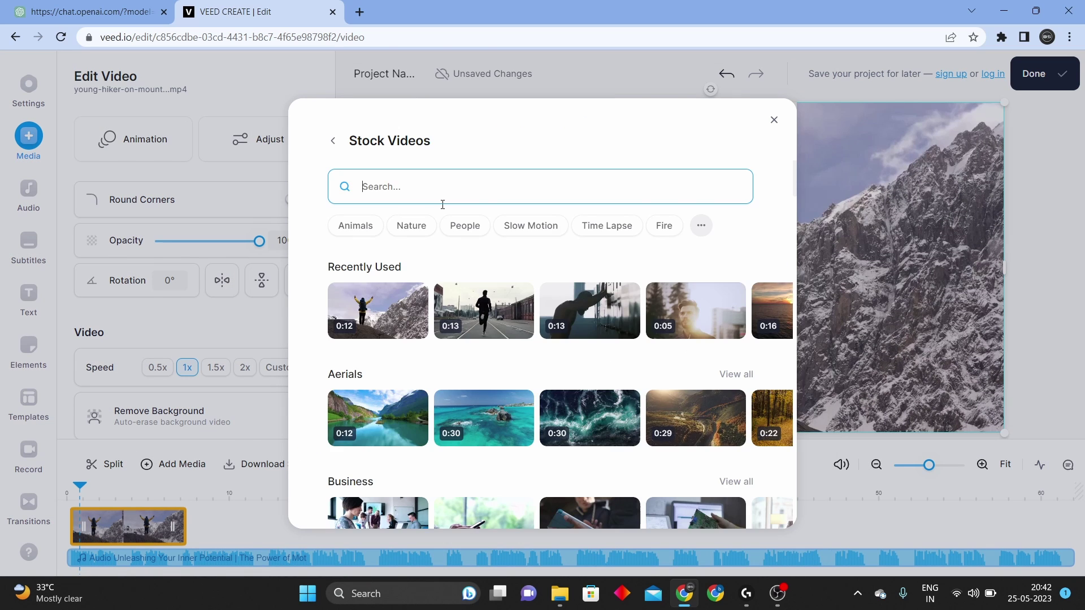
key(ctrl+v)
click(733, 187)
text(motivation)
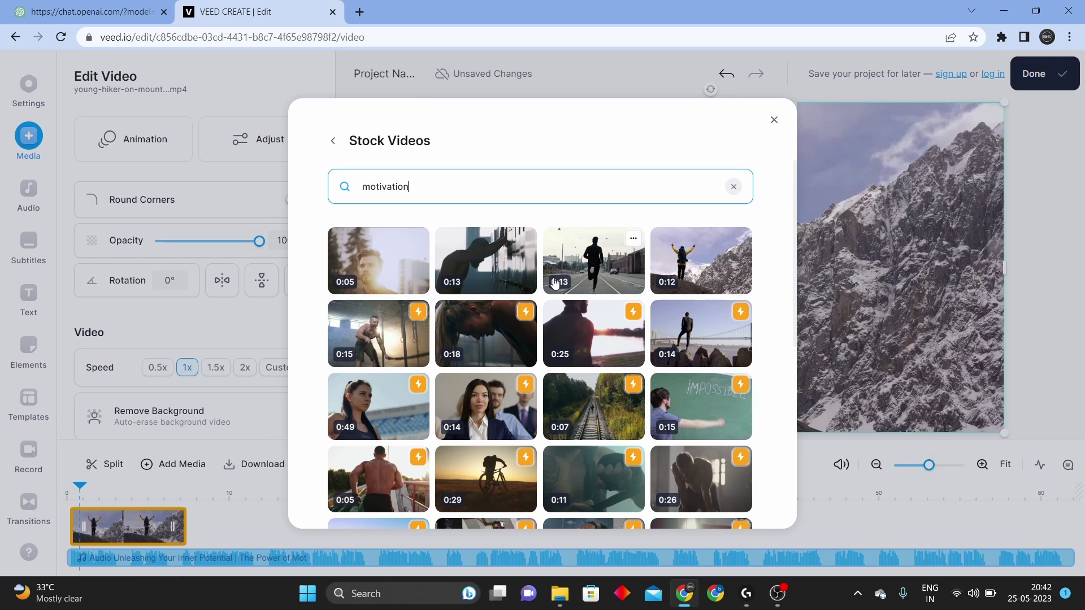
mouse_move(743, 317)
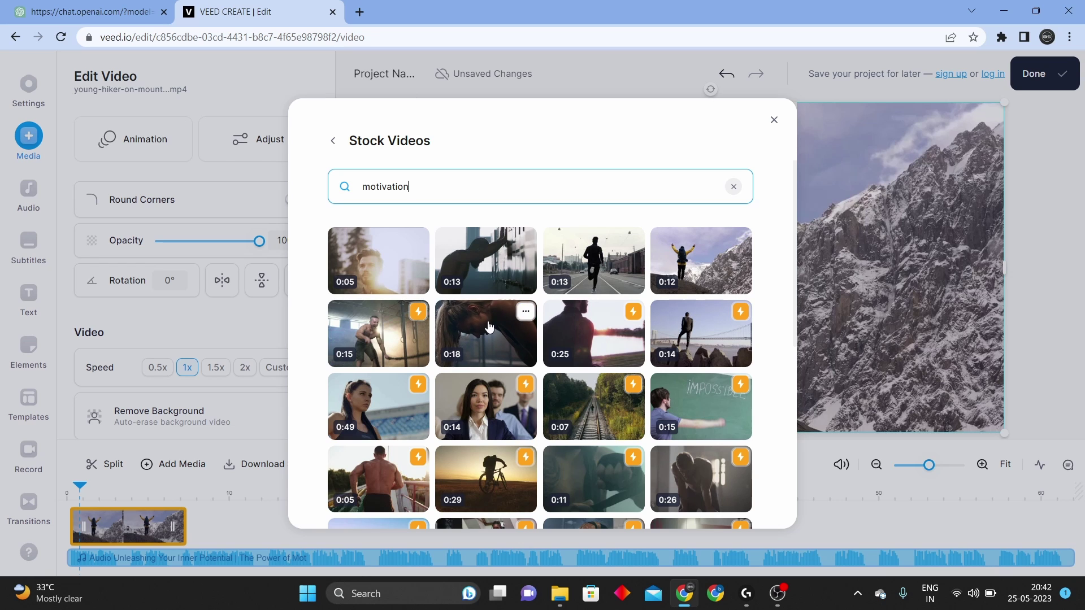
click(773, 122)
Search Google for pixabay, open Pixabay in a new tab, then open Pexels' 'Free Pixabay Photos' page
click(359, 12)
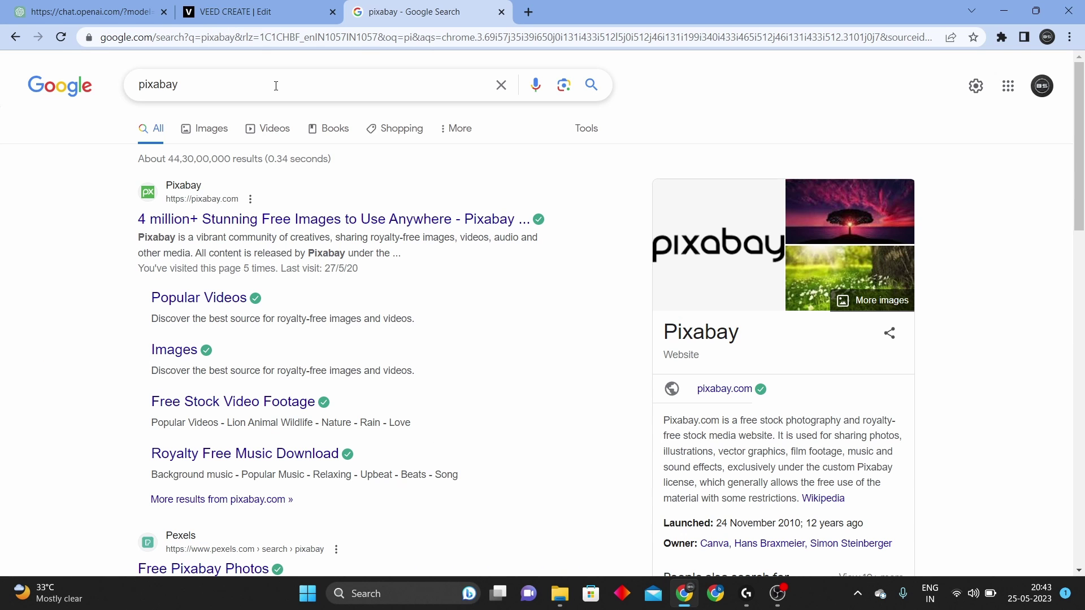
ctrl+click(239, 218)
scroll(312, 285, down, 4)
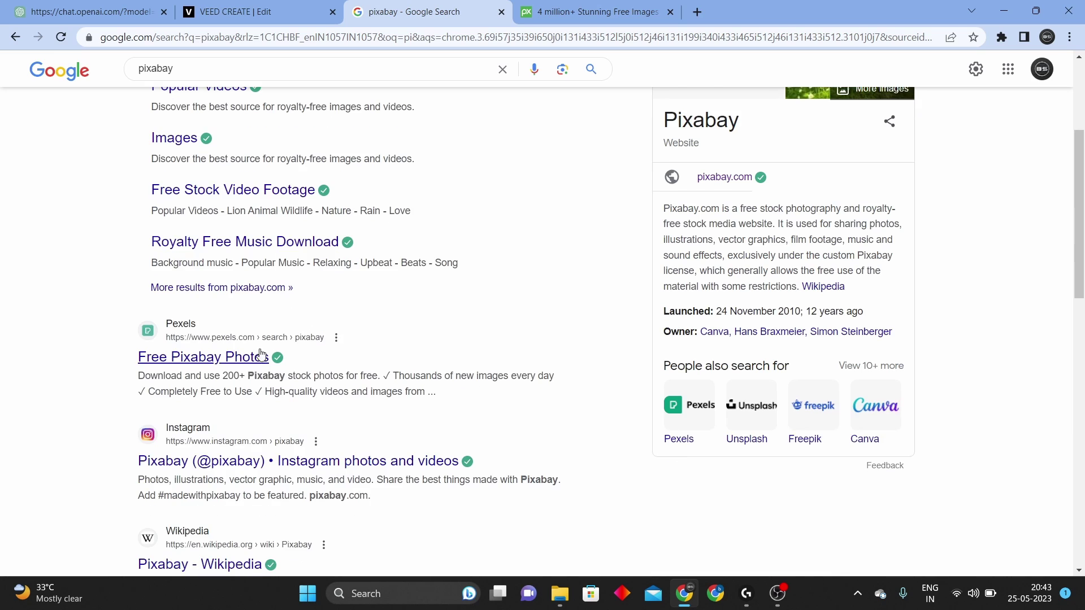
ctrl+shift+click(223, 357)
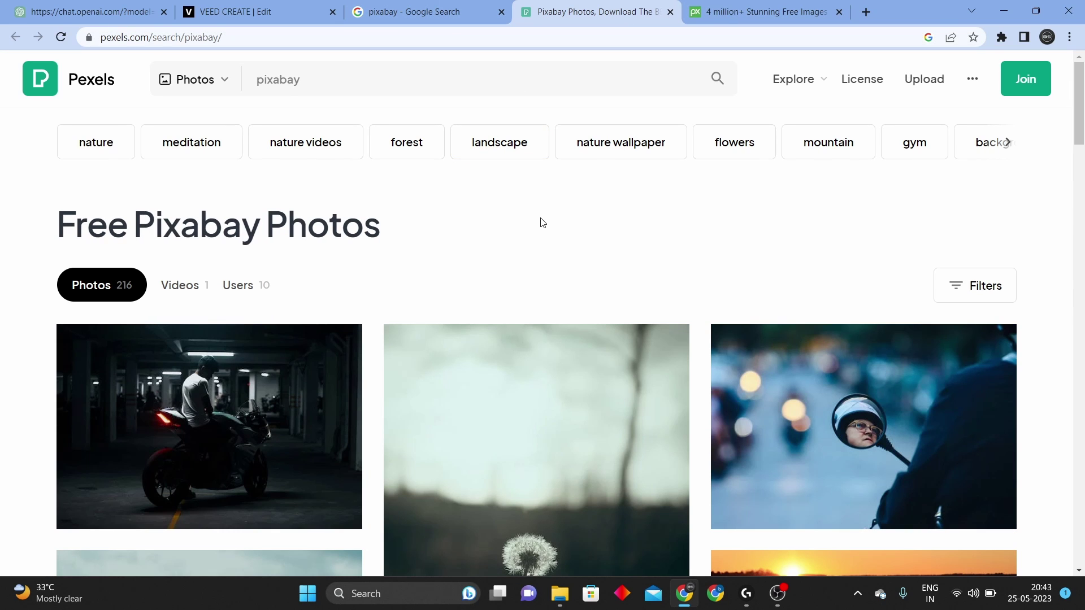
Search Pexels for 'motivation' and show only video results
click(385, 83)
key(ctrl+a)
key(BackSpace)
text(mo)
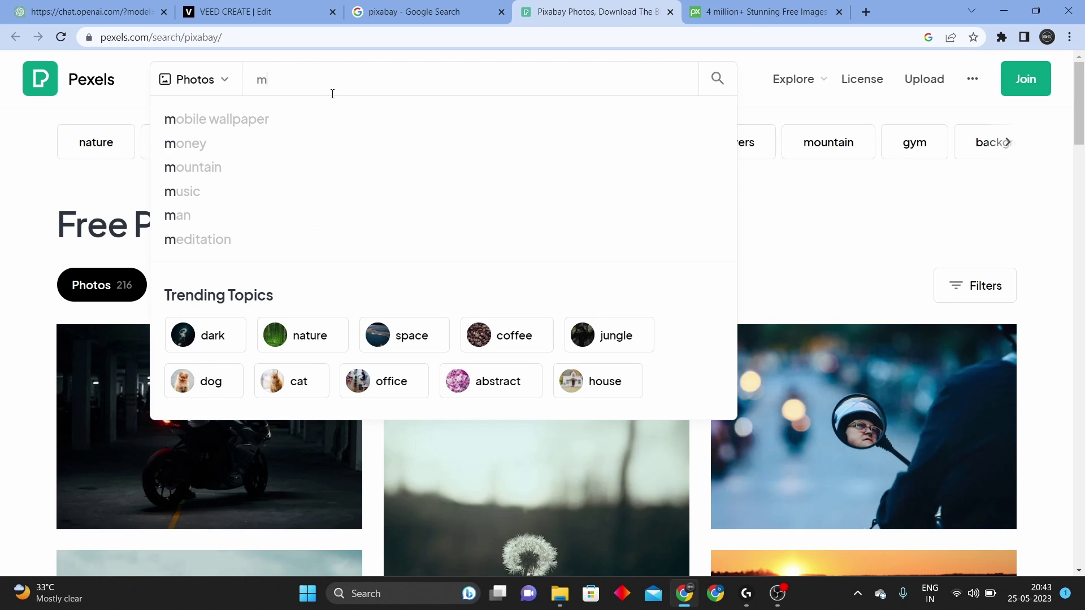
click(192, 179)
scroll(170, 288, down, 10)
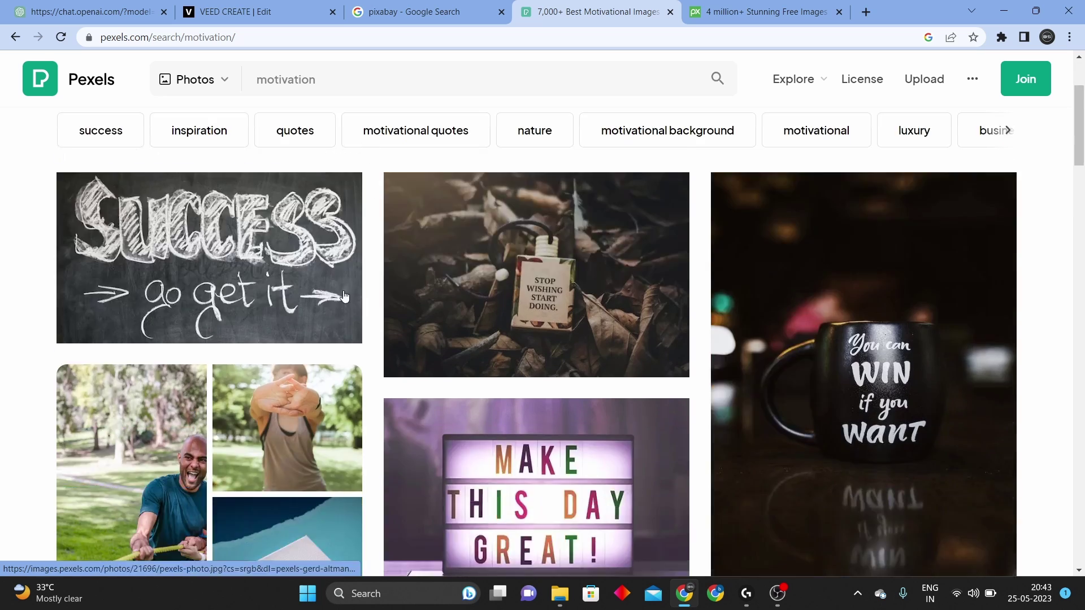
scroll(411, 294, up, 5)
scroll(411, 294, up, 5)
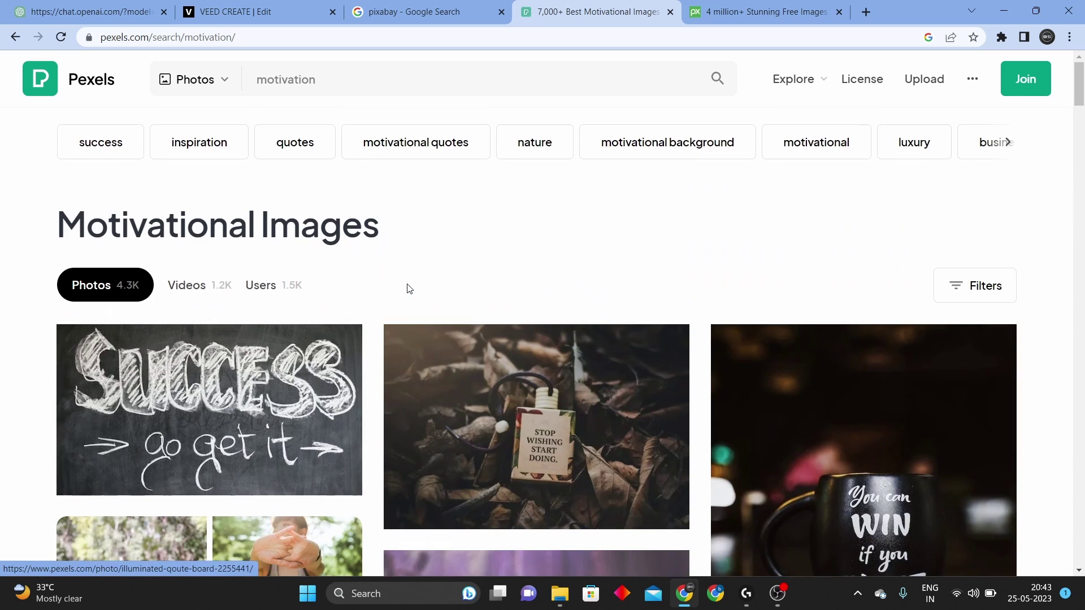
click(218, 288)
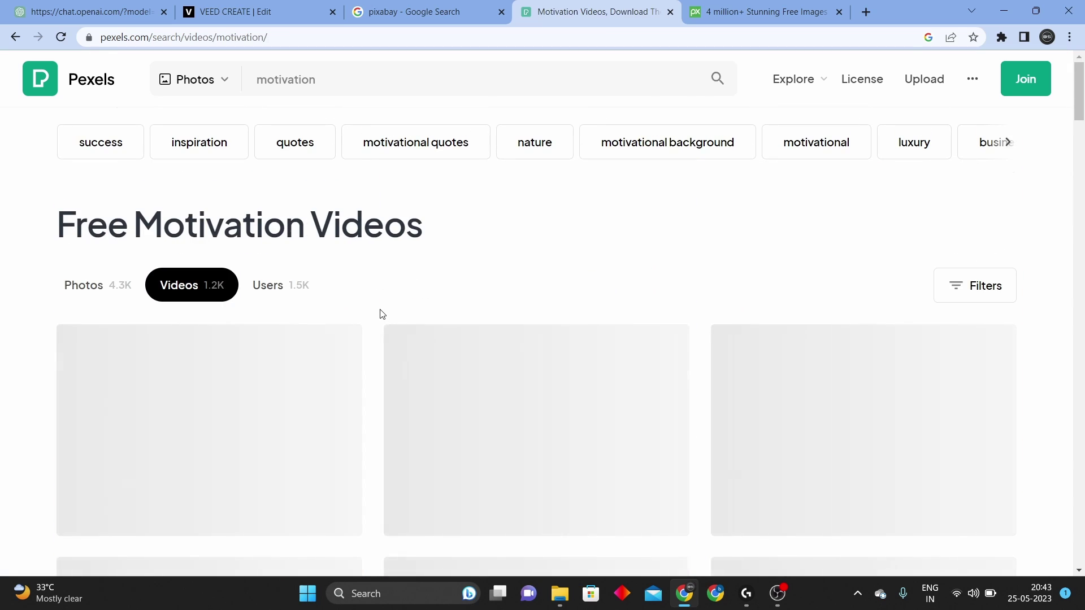
Download the young boxer shadow-boxing clip from Pexels
scroll(382, 314, down, 3)
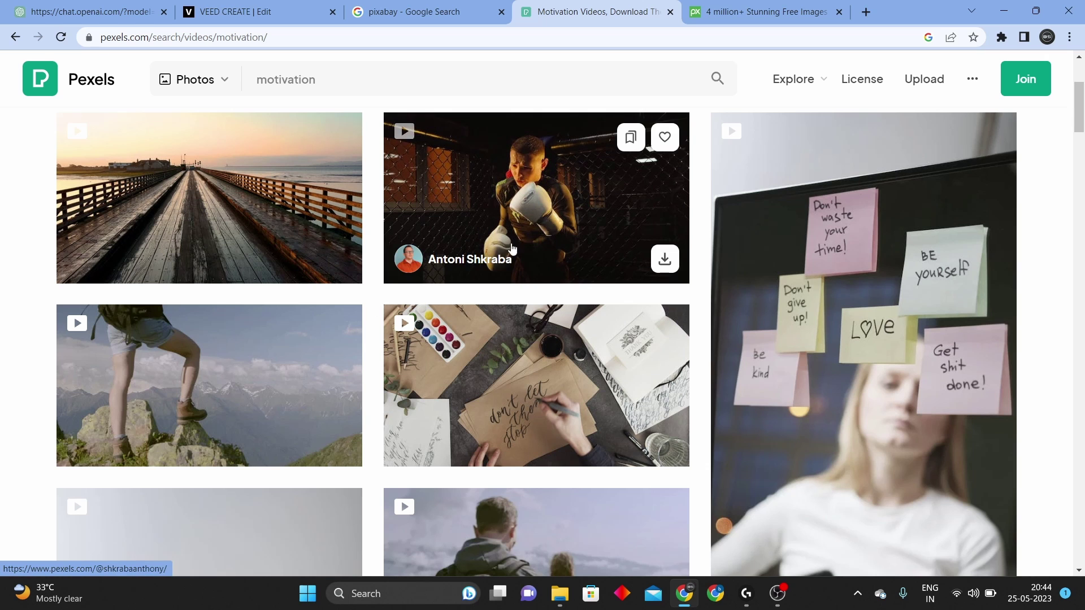
scroll(565, 294, down, 10)
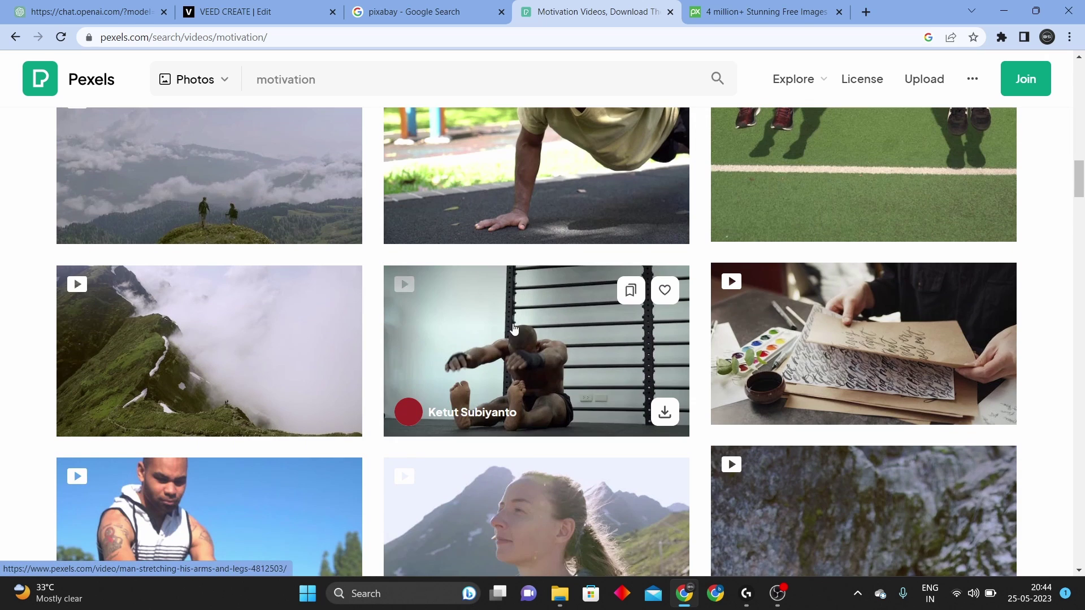
scroll(497, 316, down, 6)
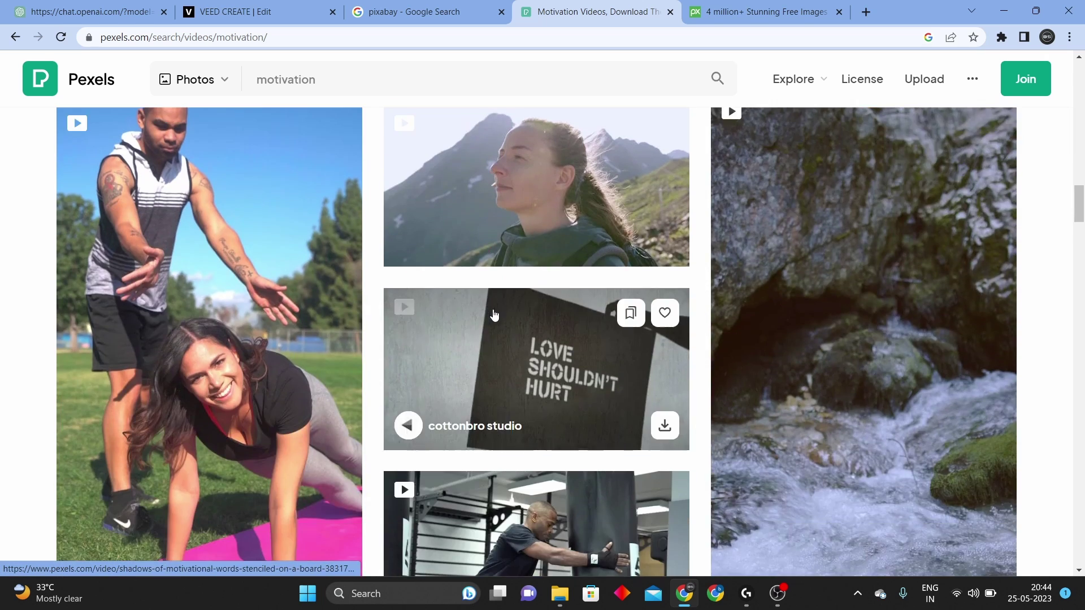
scroll(494, 315, up, 15)
click(540, 398)
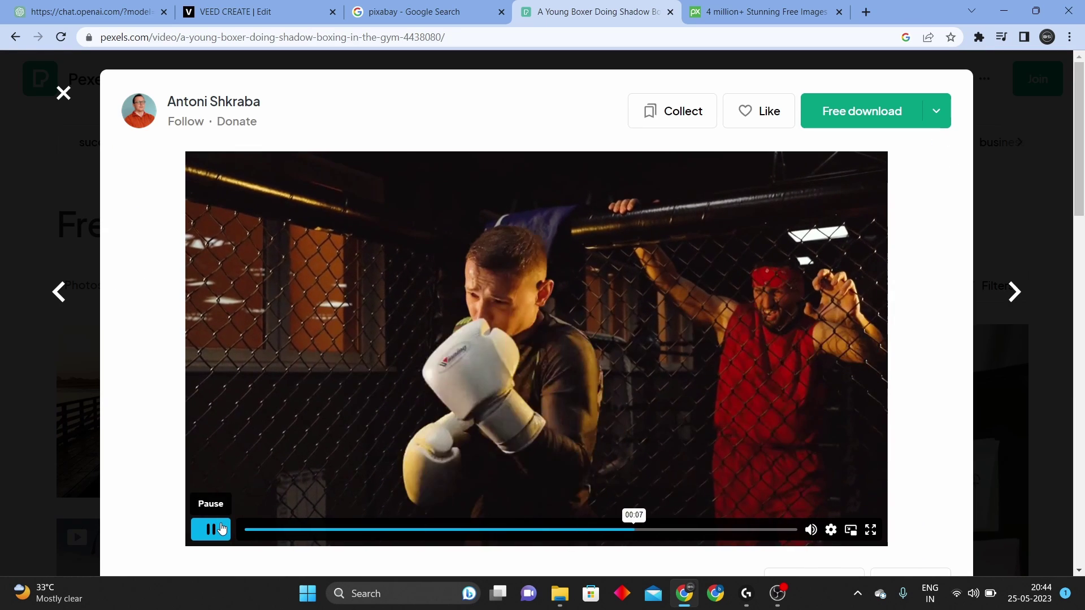
click(221, 528)
scroll(624, 294, down, 2)
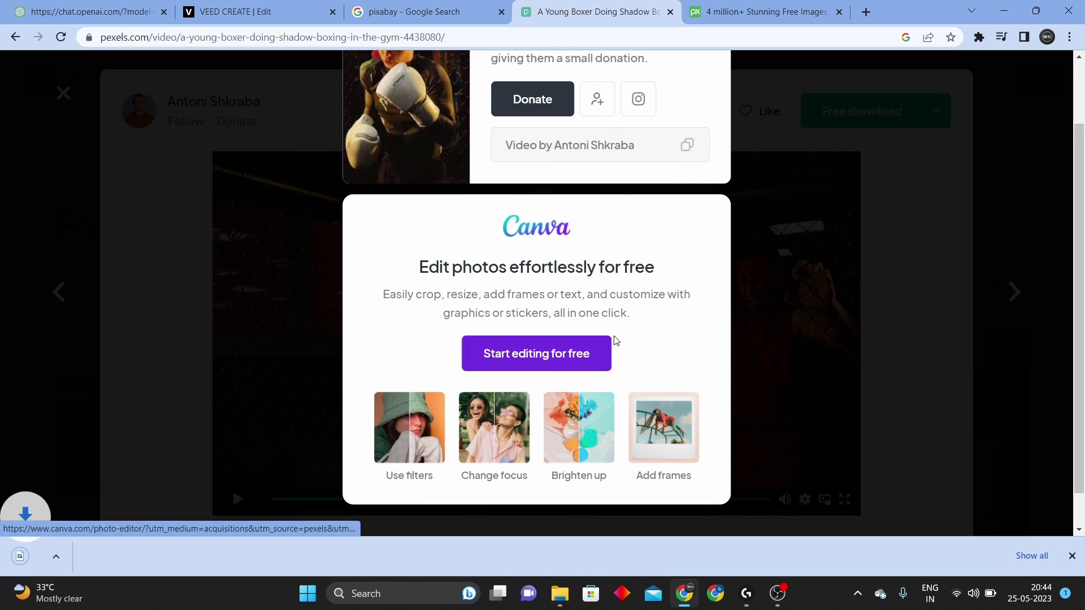
scroll(732, 211, up, 2)
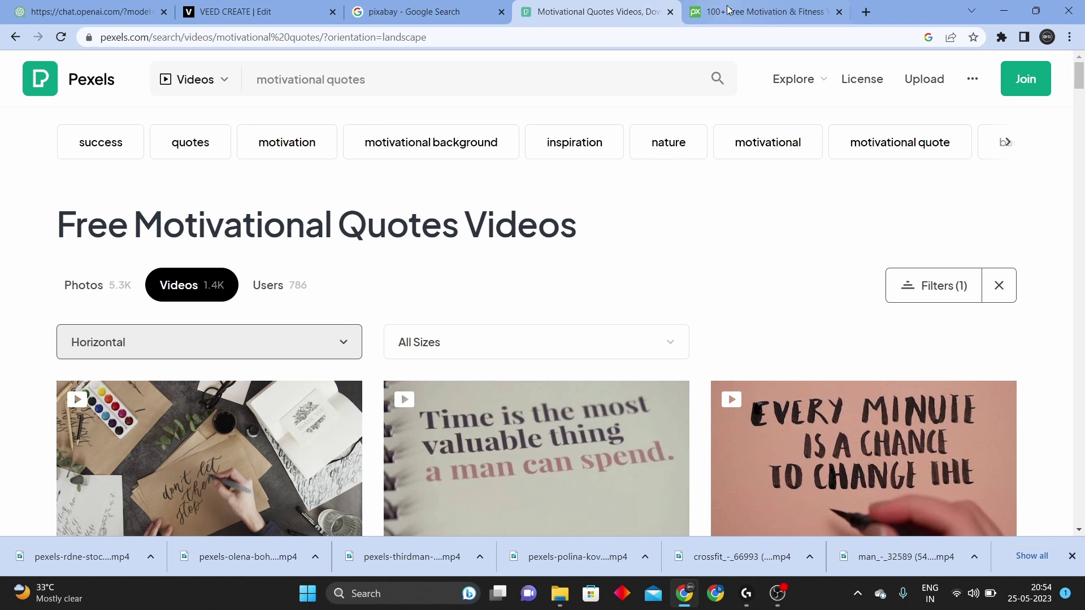
Check the Pixabay motivation videos, then return to the VEED project
click(728, 10)
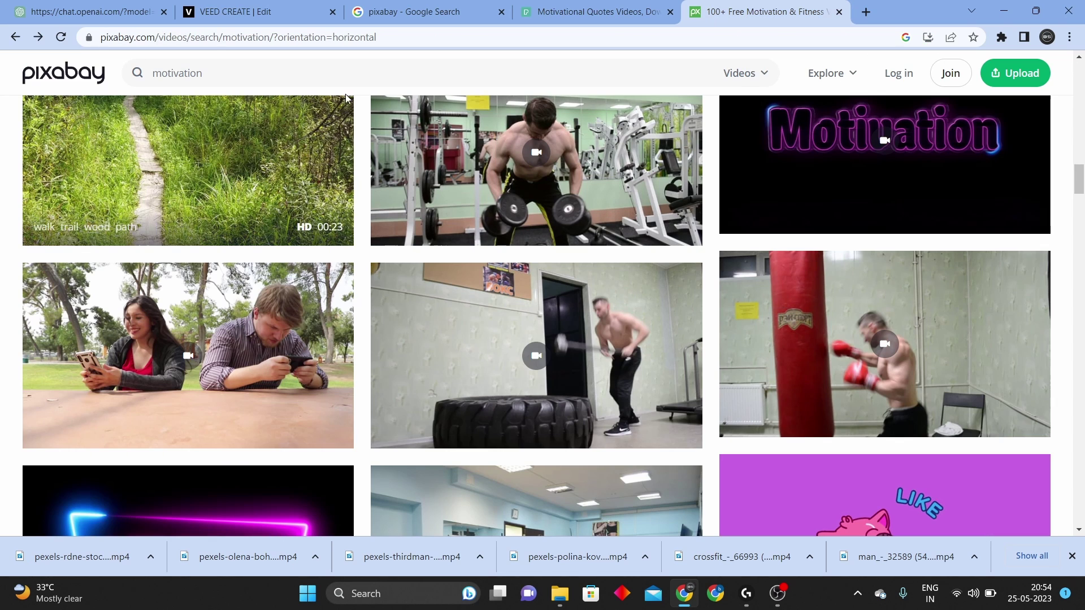
scroll(607, 289, up, 5)
scroll(608, 288, up, 10)
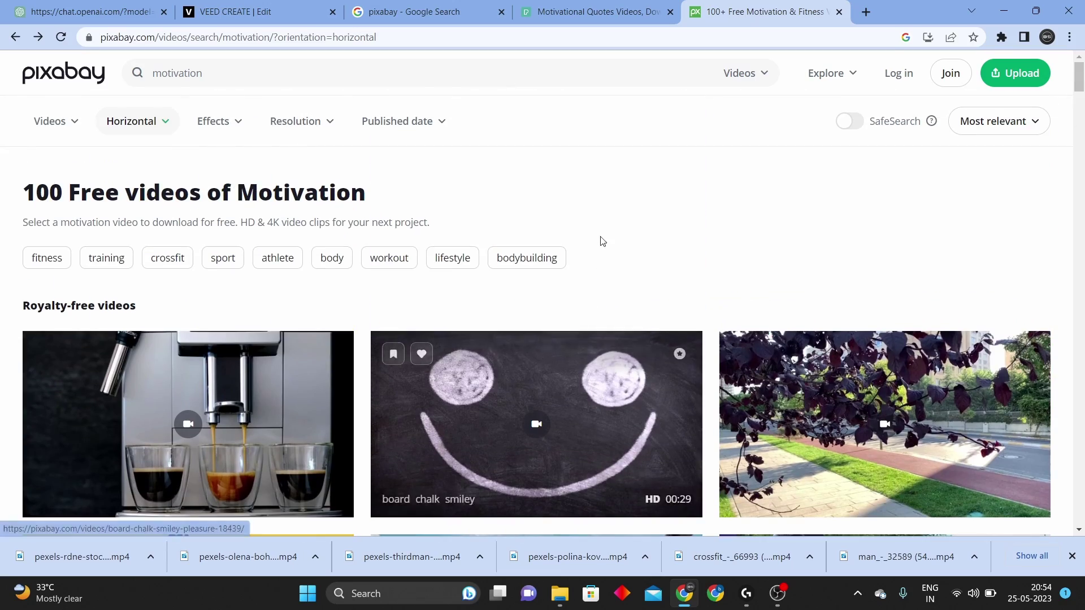
click(296, 12)
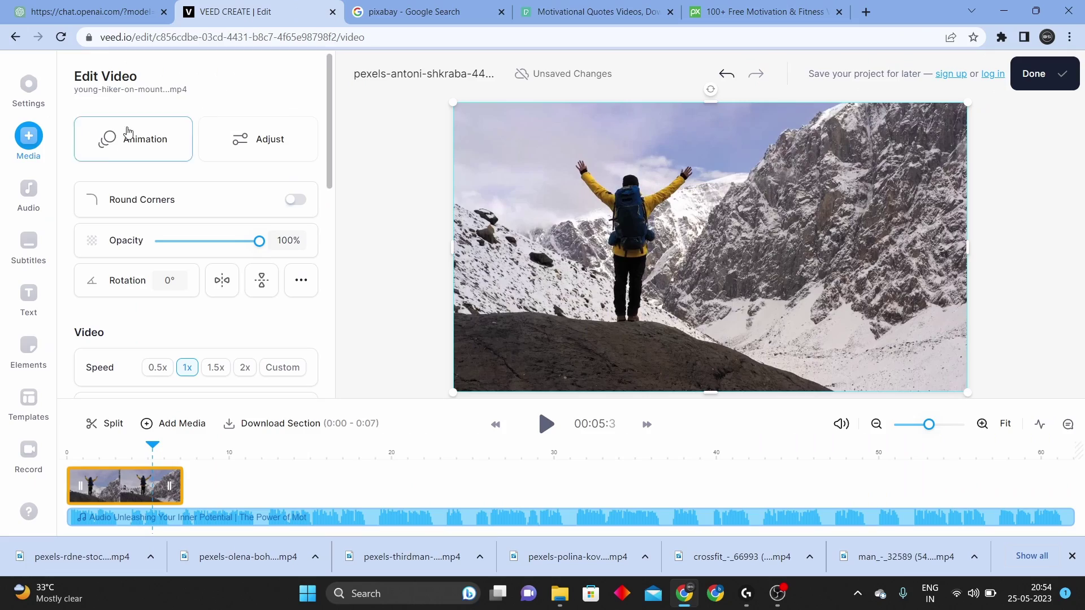
Upload all six downloaded mp4 clips from Downloads into the VEED project
click(30, 137)
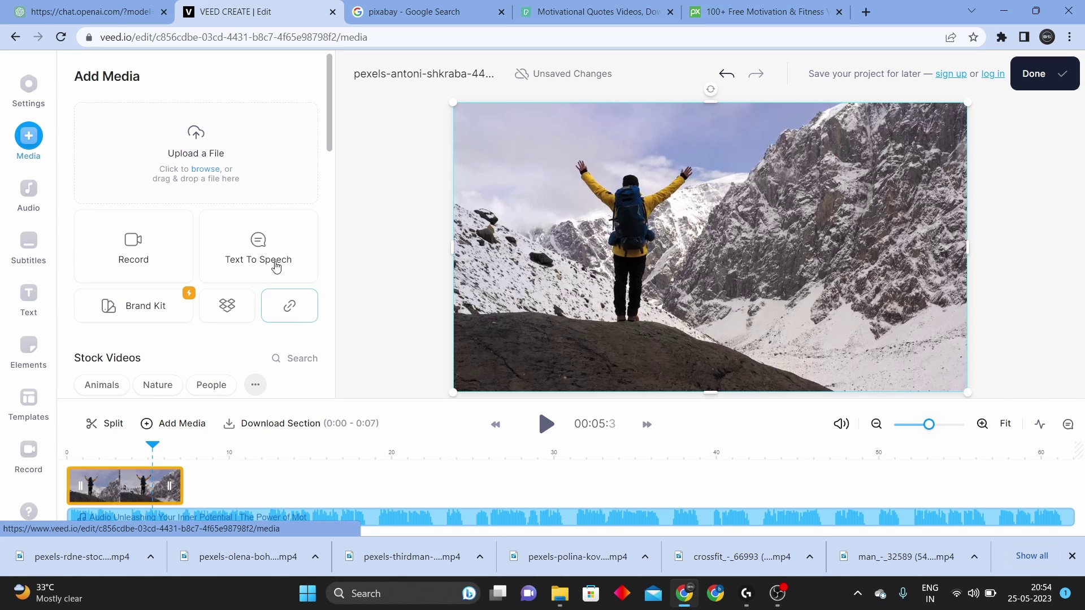
click(205, 170)
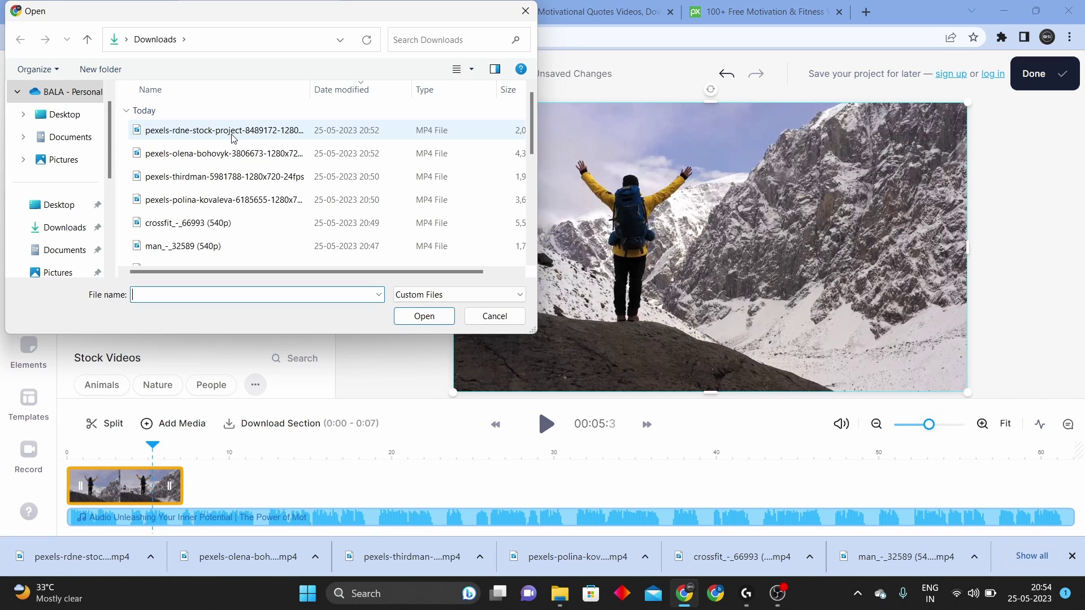
click(233, 136)
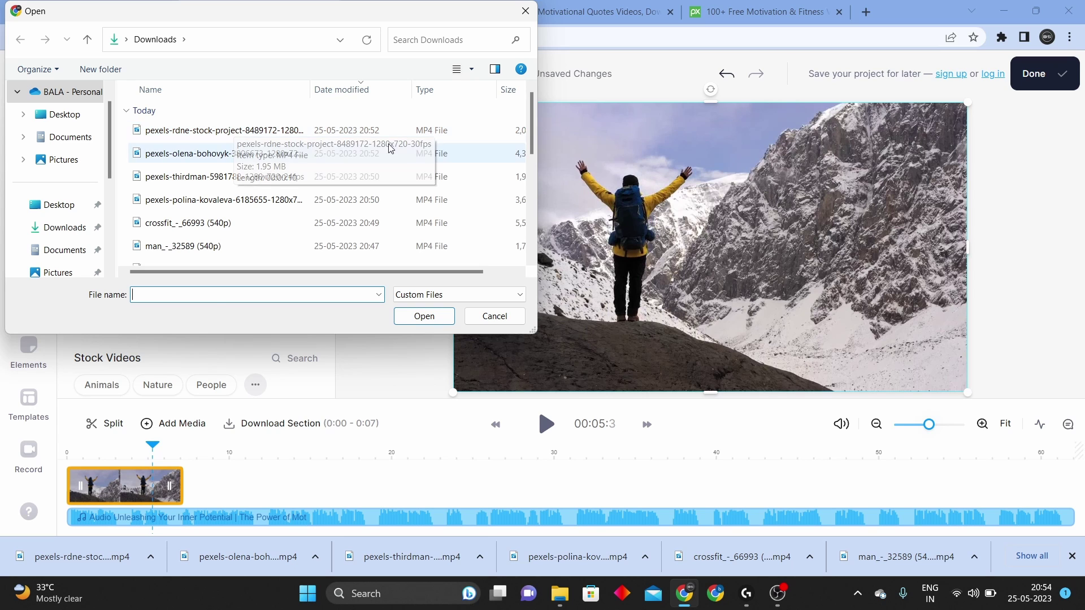
shift+click(256, 246)
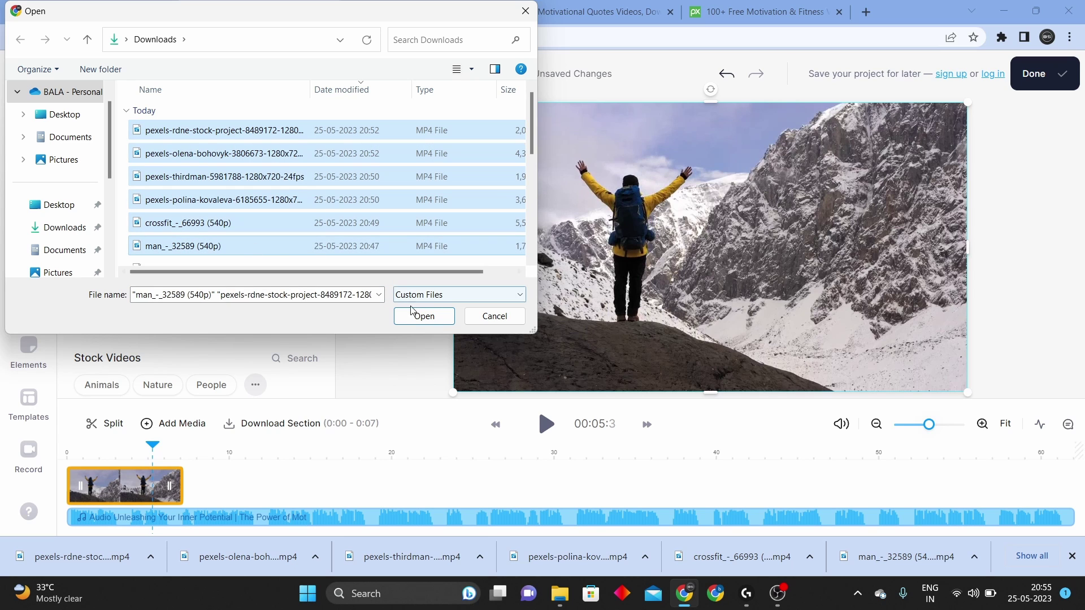
click(424, 316)
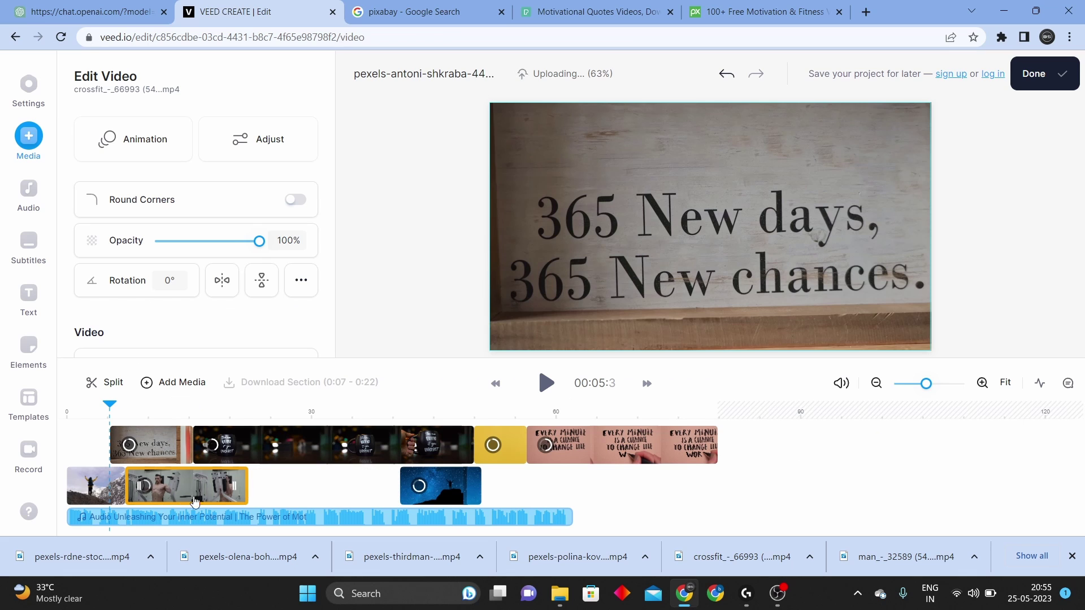
Arrange the starry-sky, man_-_32589 and mug clips in order on the main track
drag(420, 489, 269, 489)
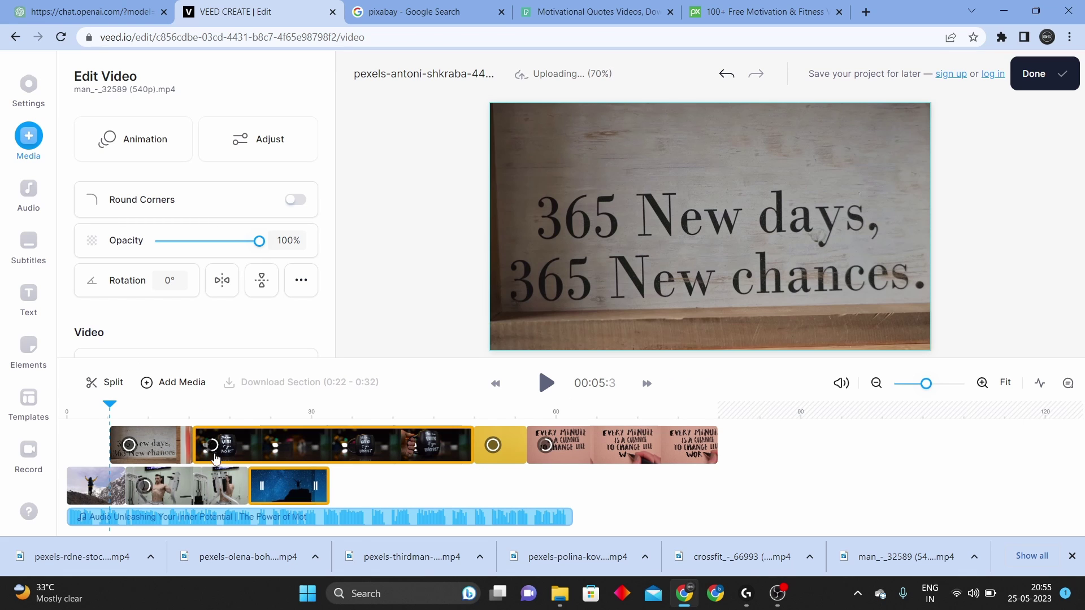
drag(152, 450, 373, 486)
drag(199, 445, 421, 486)
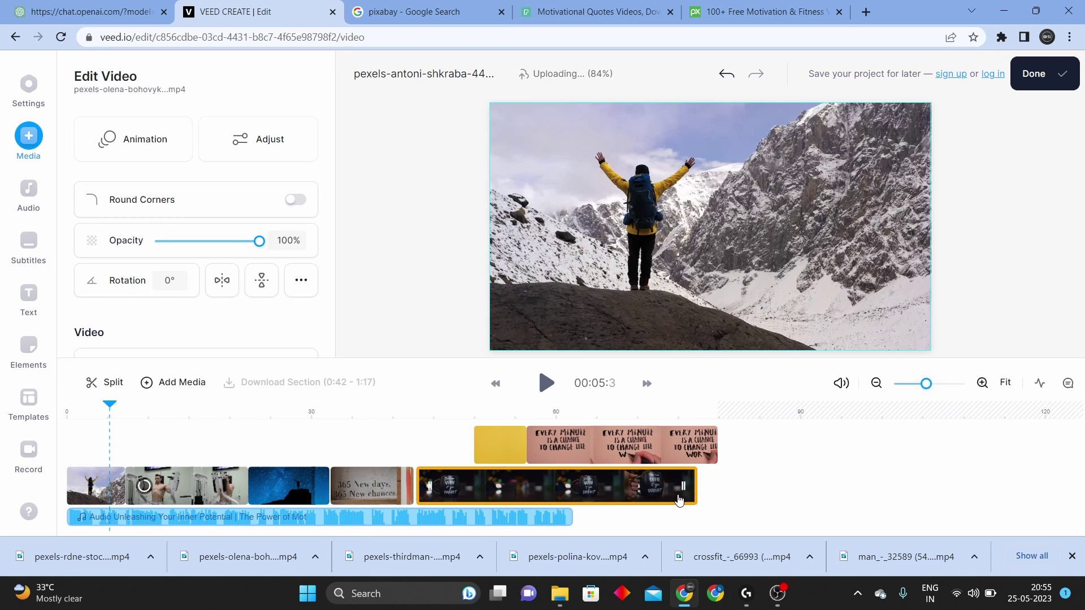
mouse_move(683, 493)
mouse_down()
mouse_move(643, 491)
mouse_move(711, 490)
mouse_move(681, 496)
mouse_up()
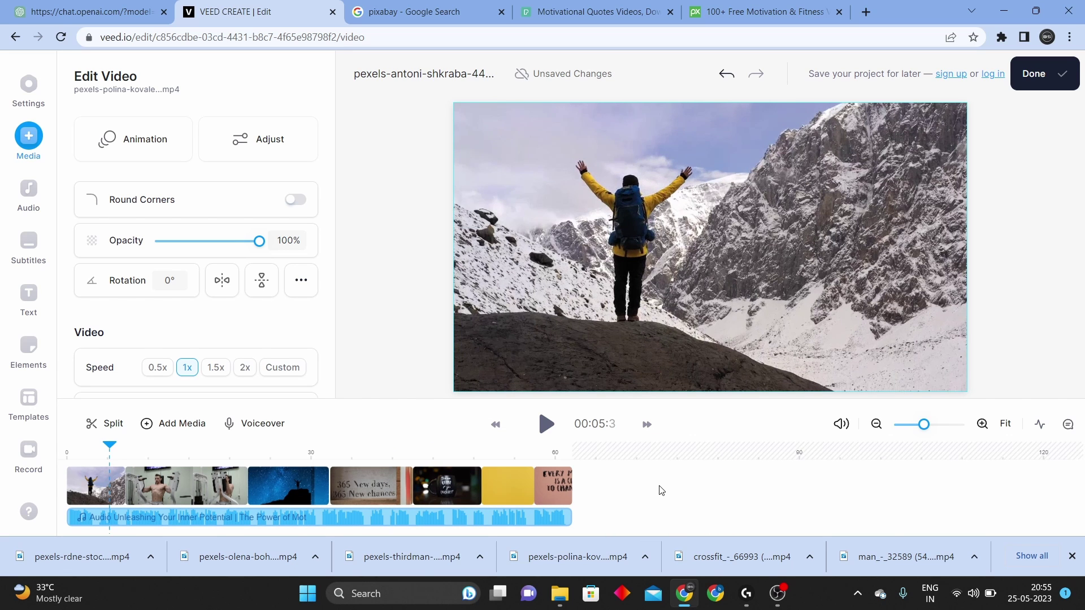
Close the downloads bar, preview the assembled clip sequence, then pause on a clip
click(1071, 556)
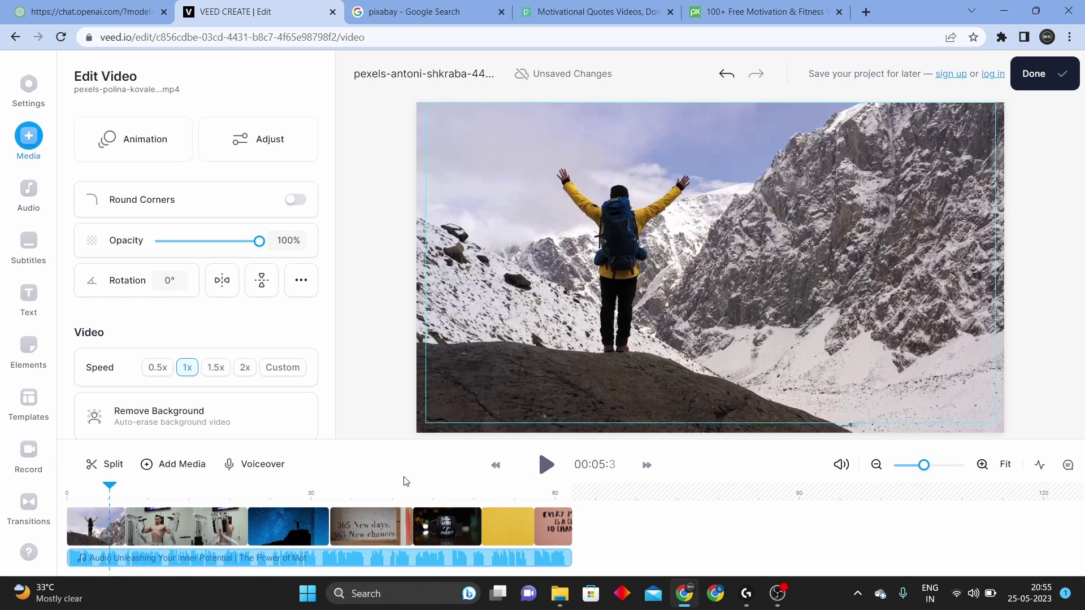
click(545, 467)
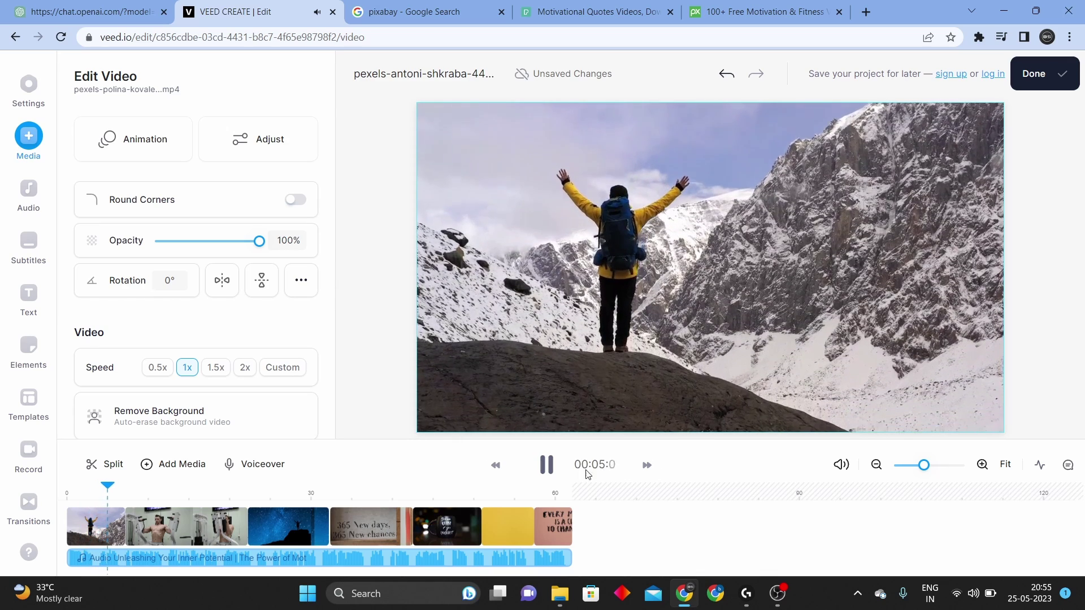
click(286, 533)
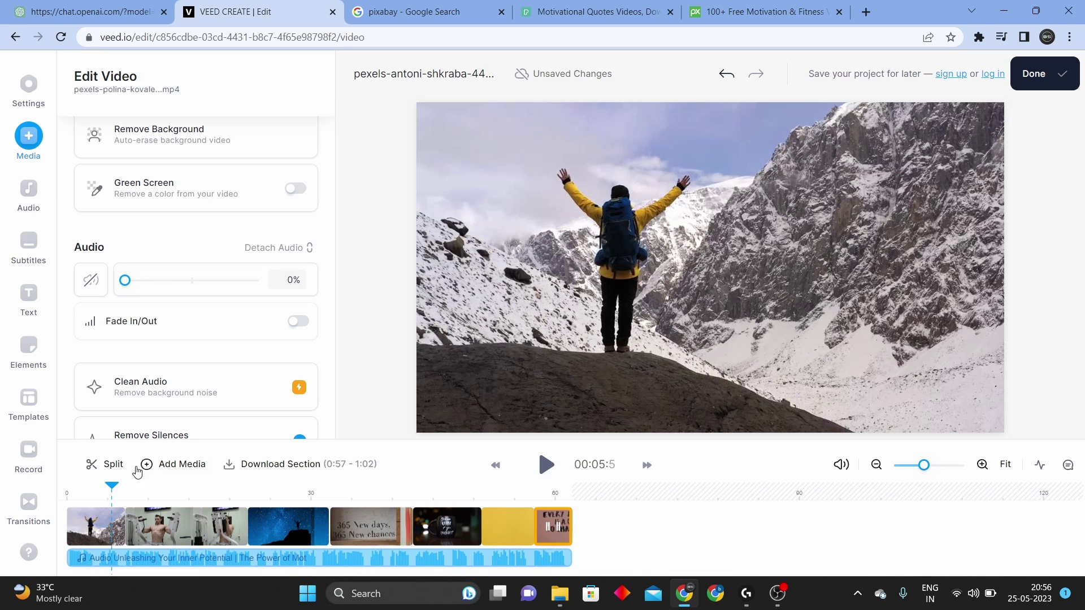
Add the Action Adventure Epic Trailer stock track as background music at 10% volume
click(26, 197)
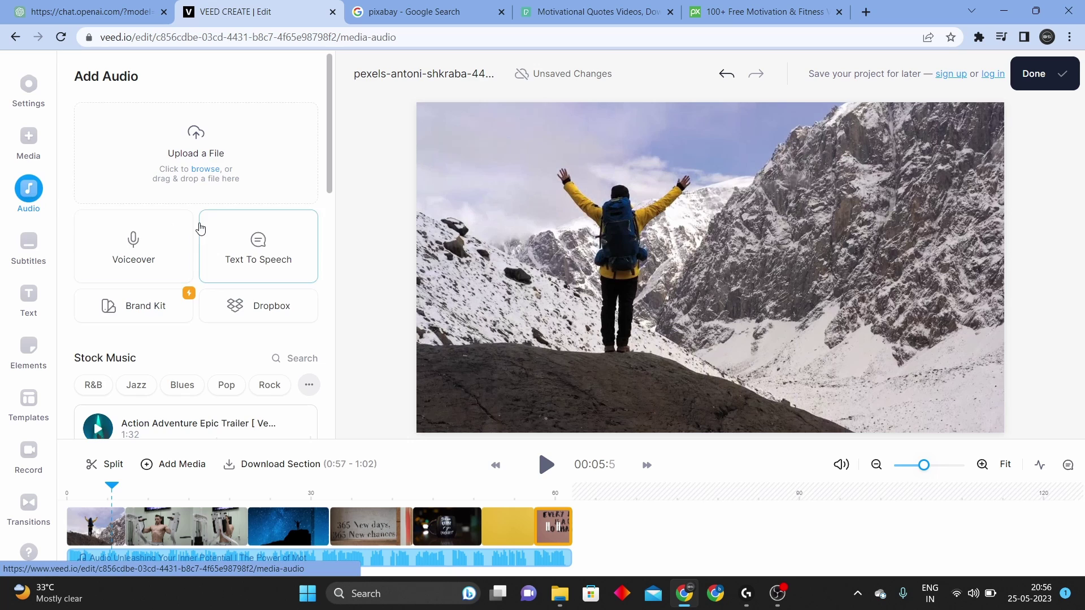
click(290, 357)
text(motivation)
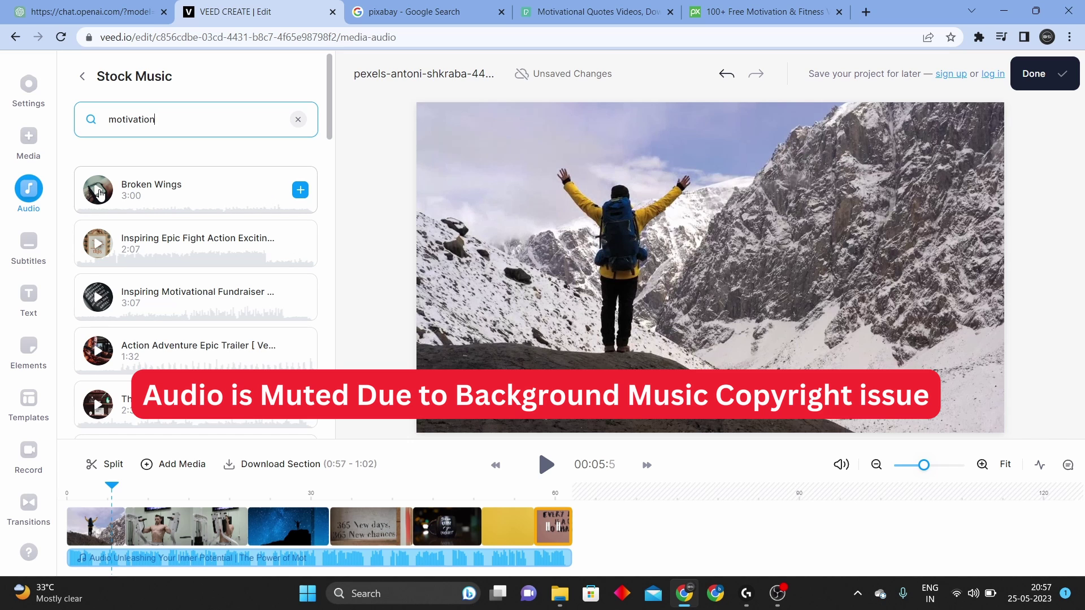
click(104, 196)
click(105, 370)
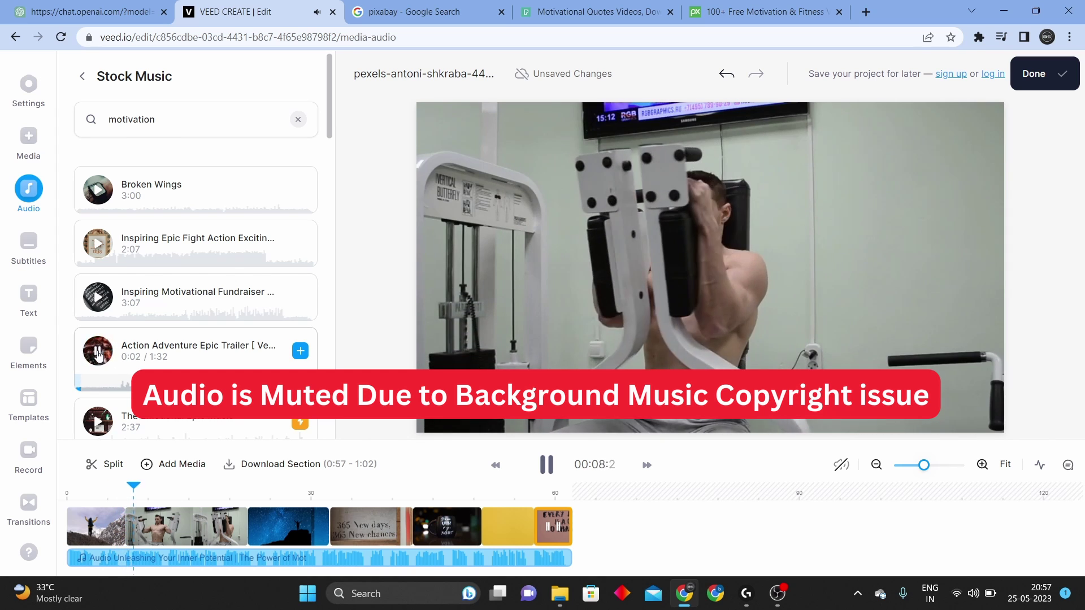
click(300, 351)
drag(140, 160, 132, 160)
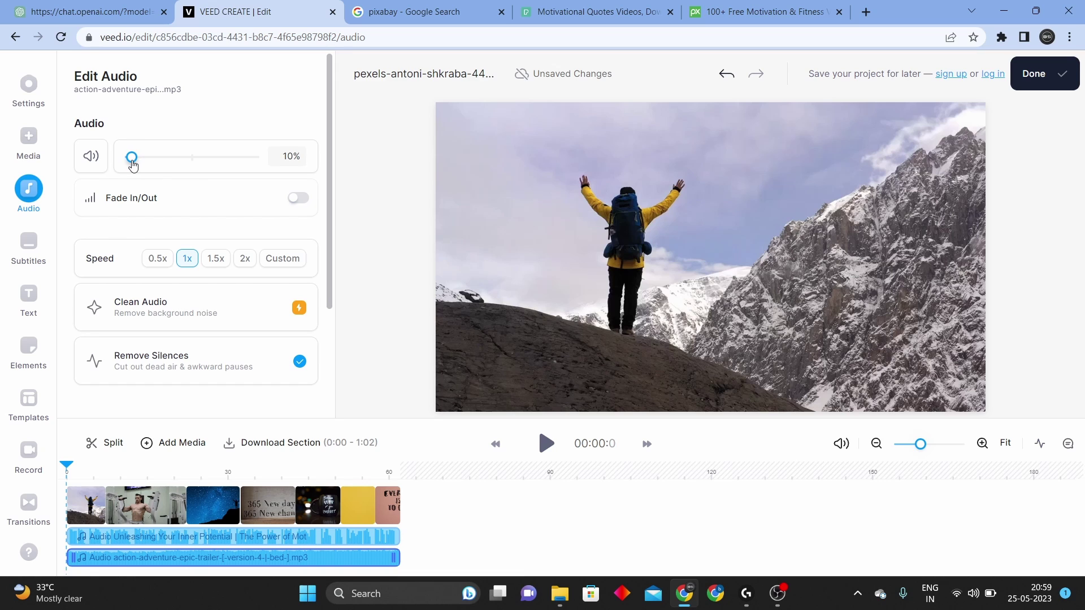
Boost the voiceover to 150% volume, move the playhead near 0:11, and bring up Subtitles
click(313, 537)
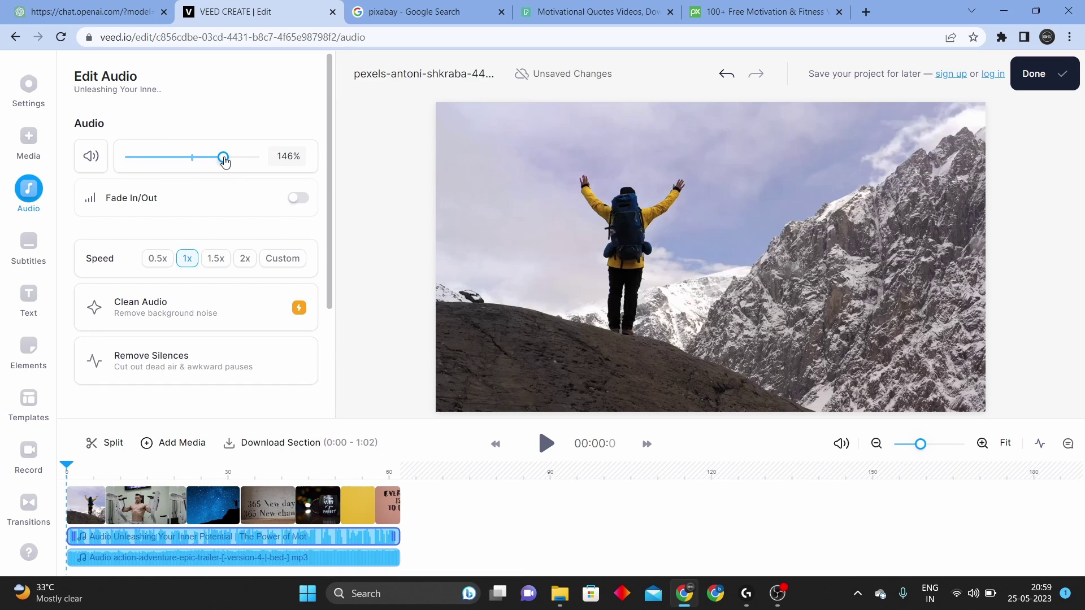
drag(226, 163, 228, 164)
click(127, 472)
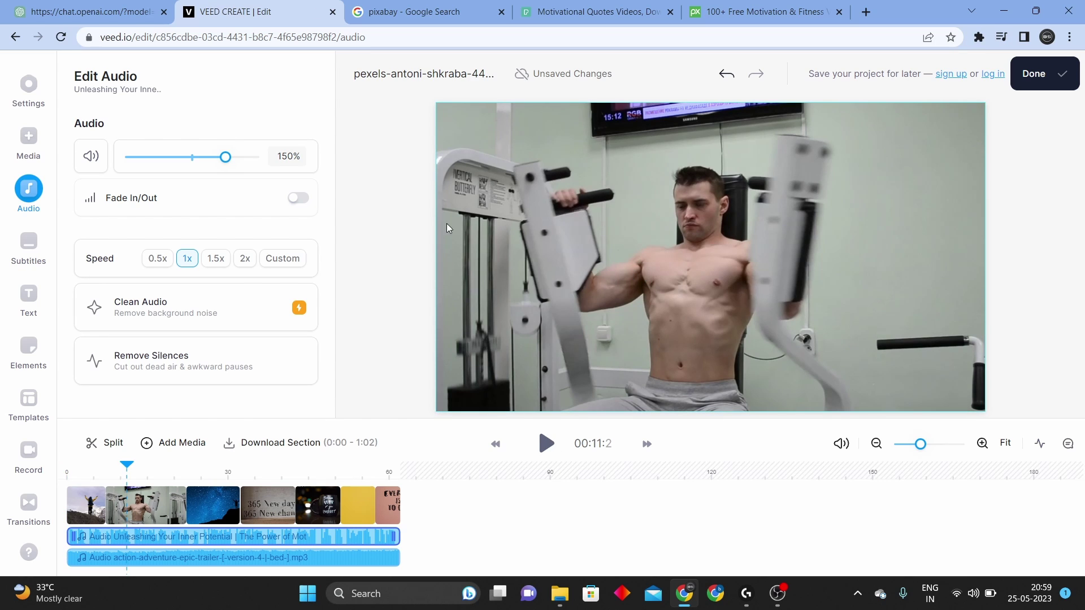
click(29, 244)
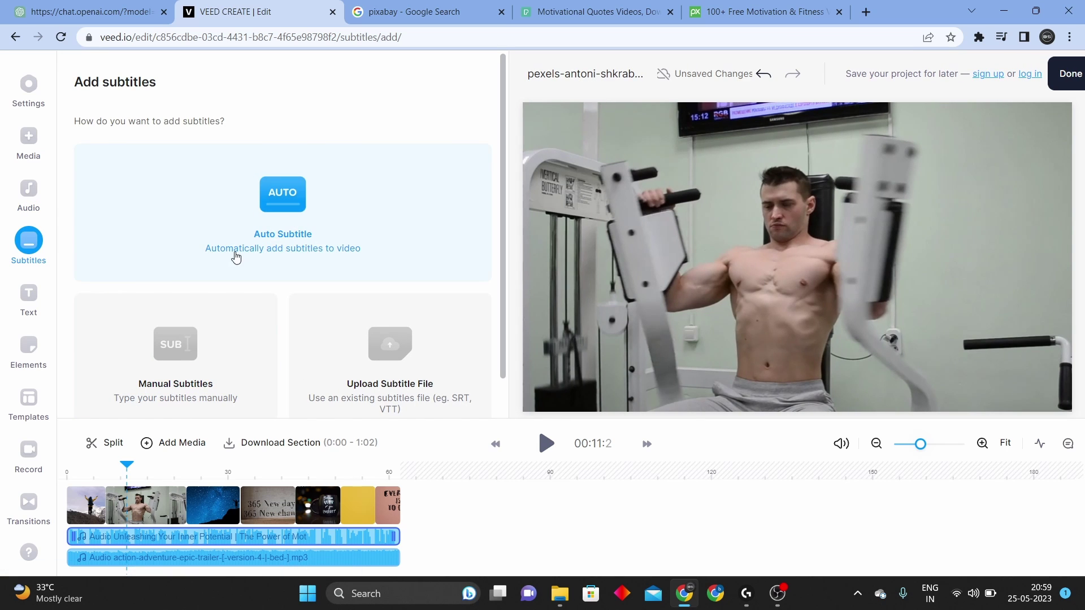
Auto-generate English (US) subtitles from the voiceover clip
click(305, 242)
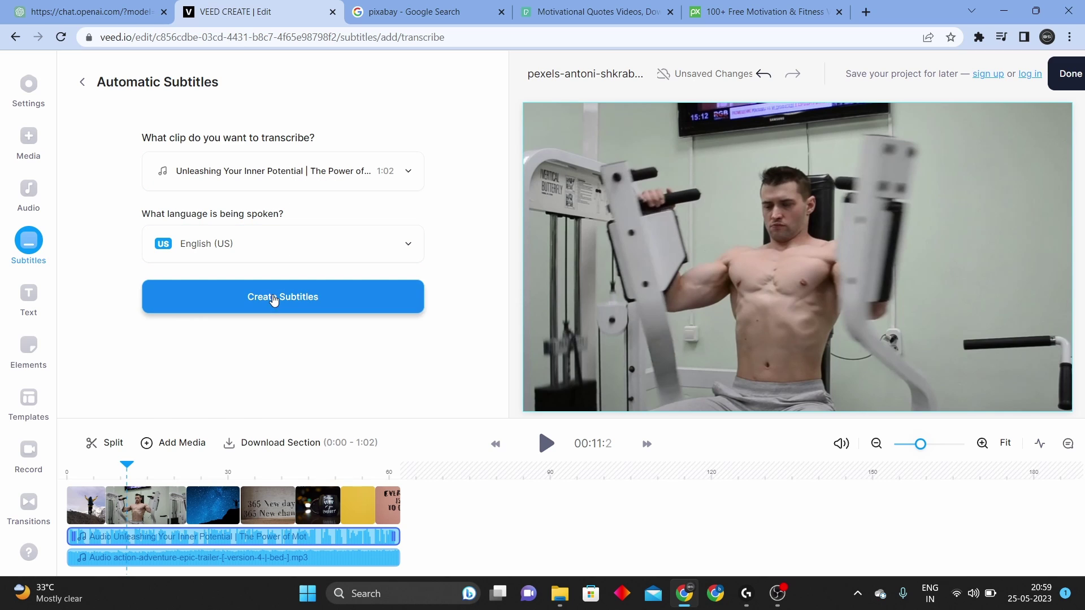
click(274, 299)
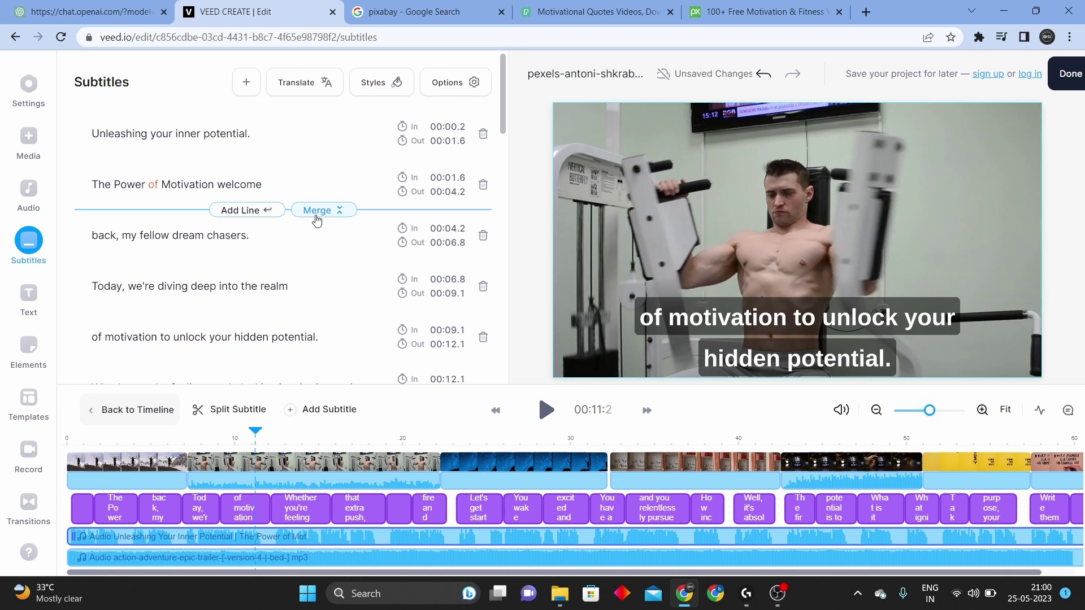
Narrow the caption box in the preview so subtitle text shrinks and wraps
scroll(179, 254, down, 20)
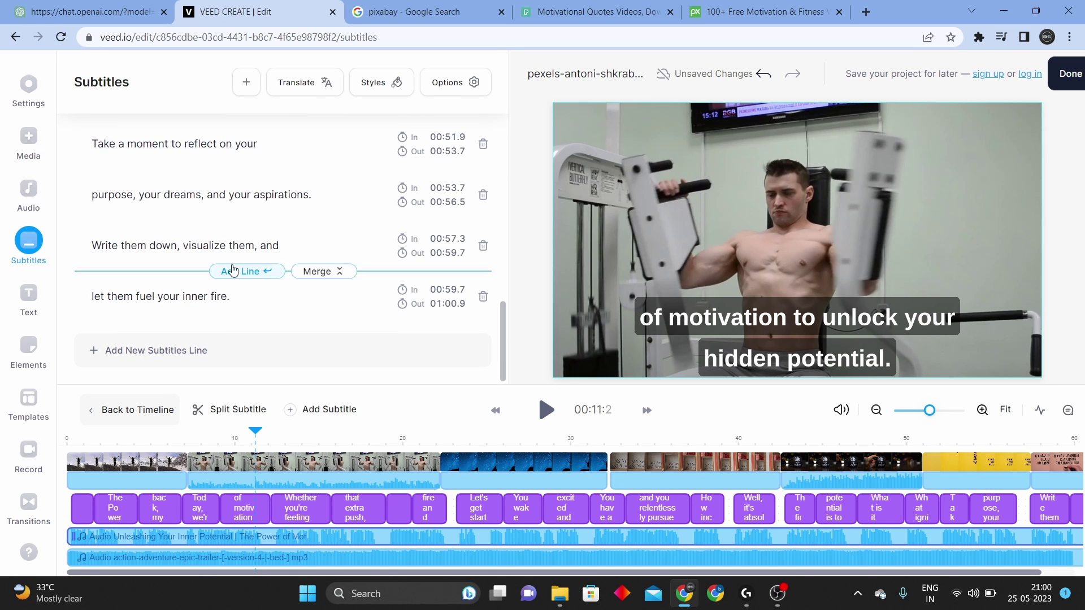
scroll(241, 299, up, 20)
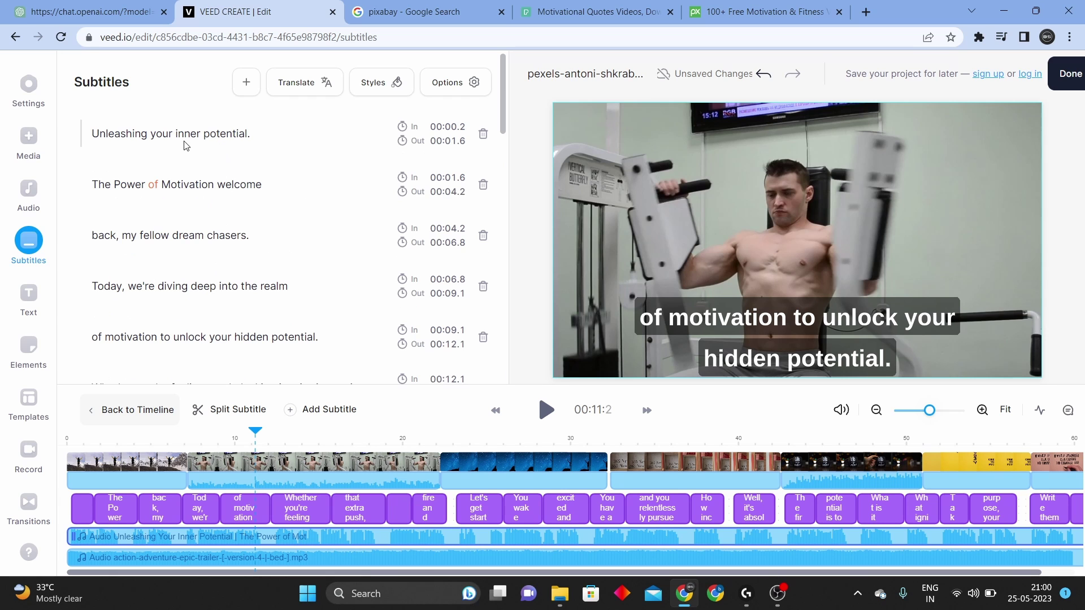
click(120, 138)
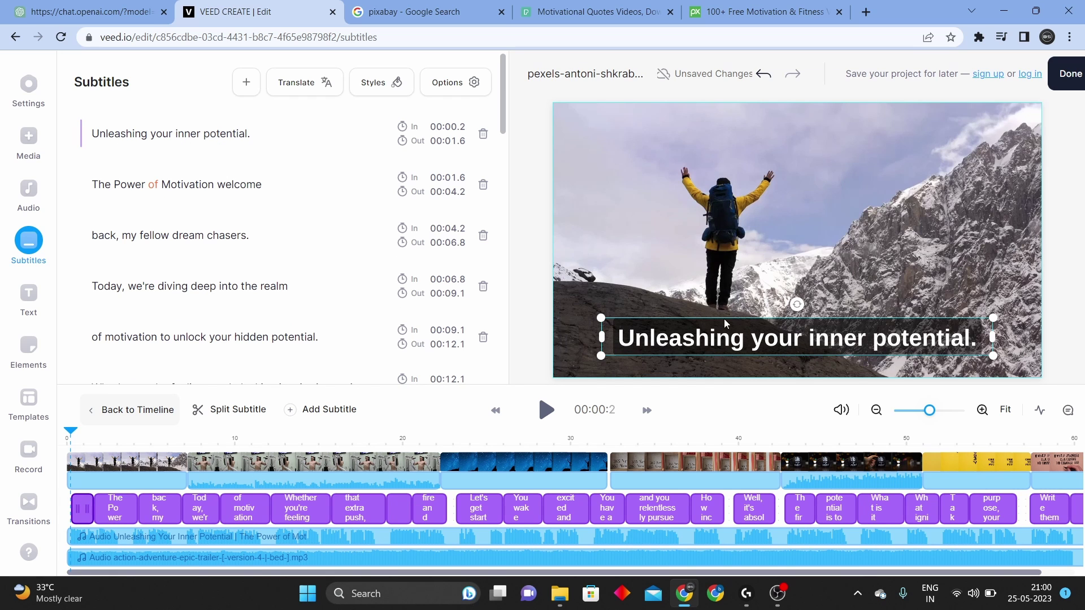
drag(993, 337, 881, 340)
mouse_move(757, 353)
mouse_down()
mouse_move(755, 263)
mouse_move(744, 353)
mouse_up()
scroll(268, 265, down, 15)
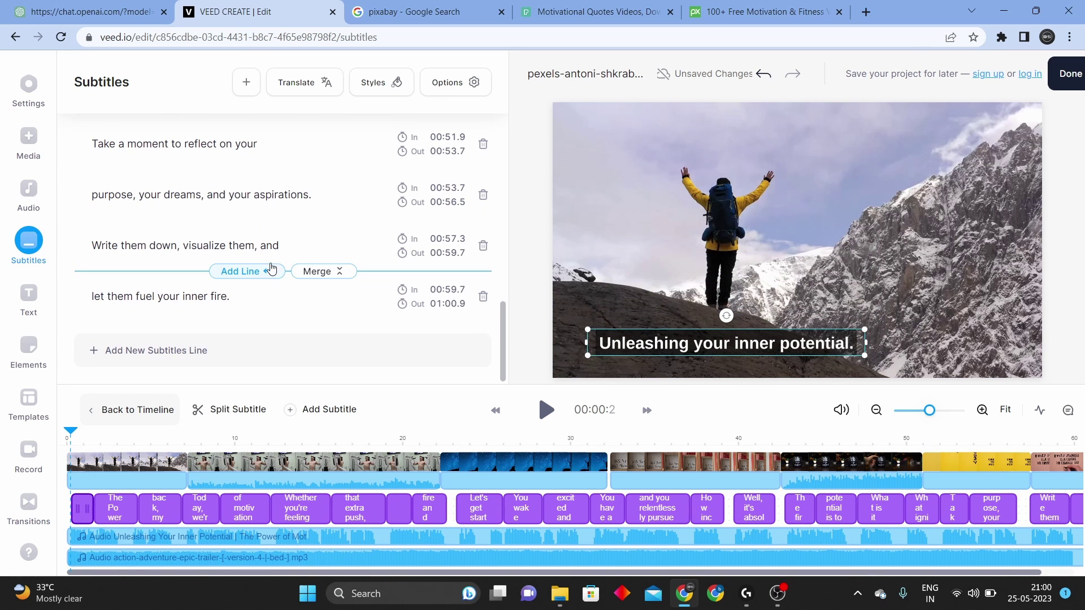
click(159, 508)
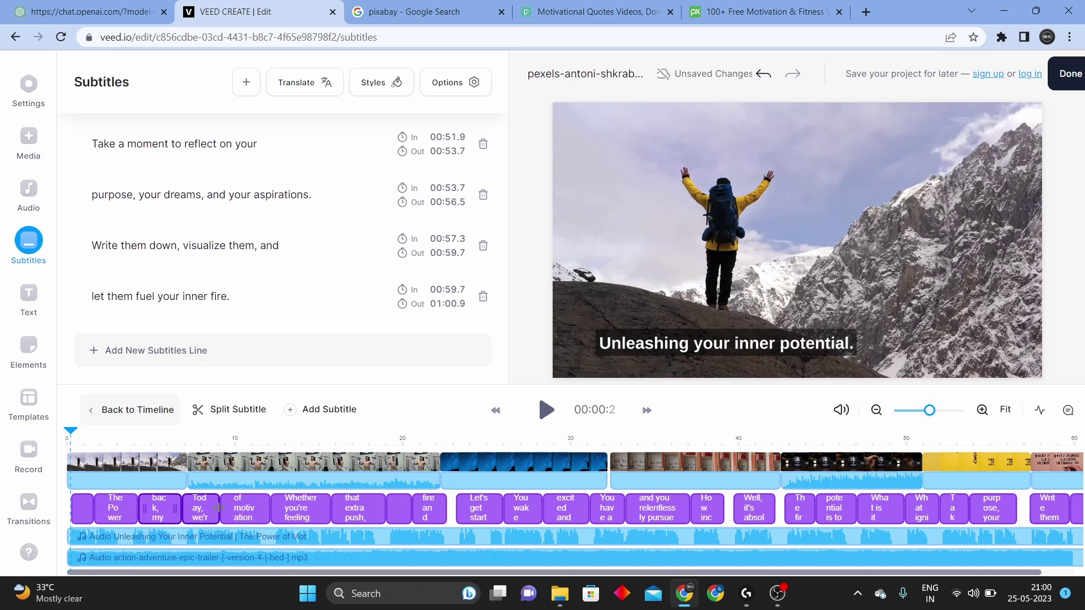
click(219, 508)
scroll(169, 311, up, 10)
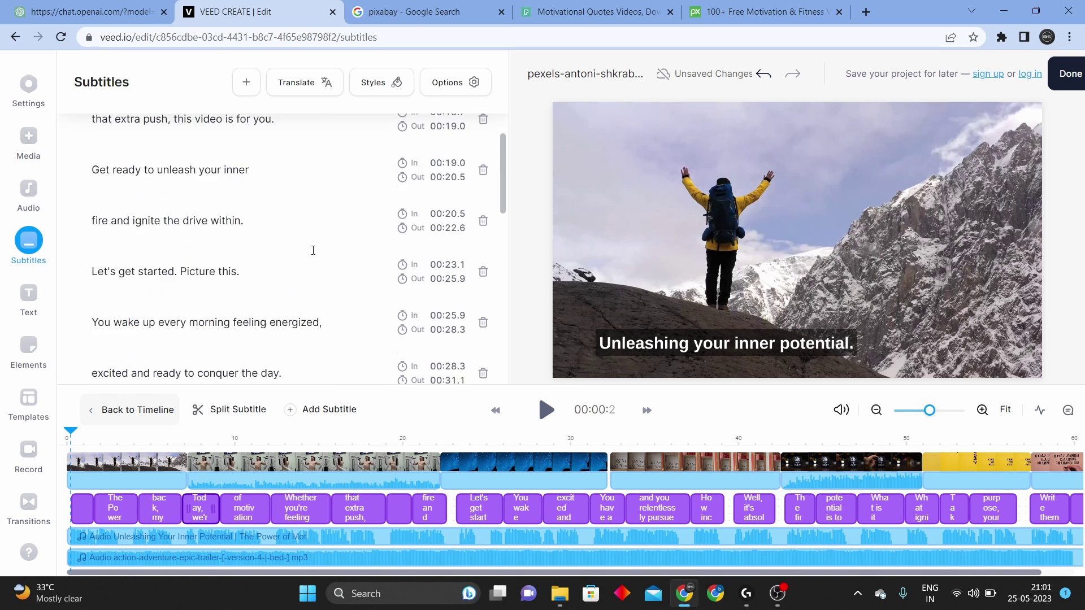
scroll(293, 259, up, 5)
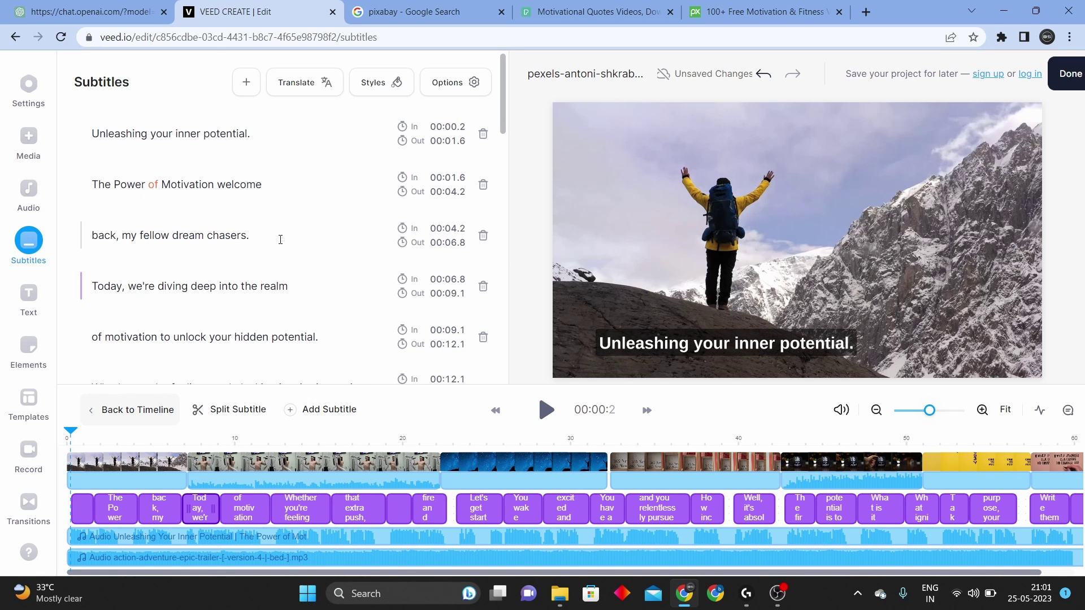
Play back the video to review the captions over the clips, then pause
click(546, 409)
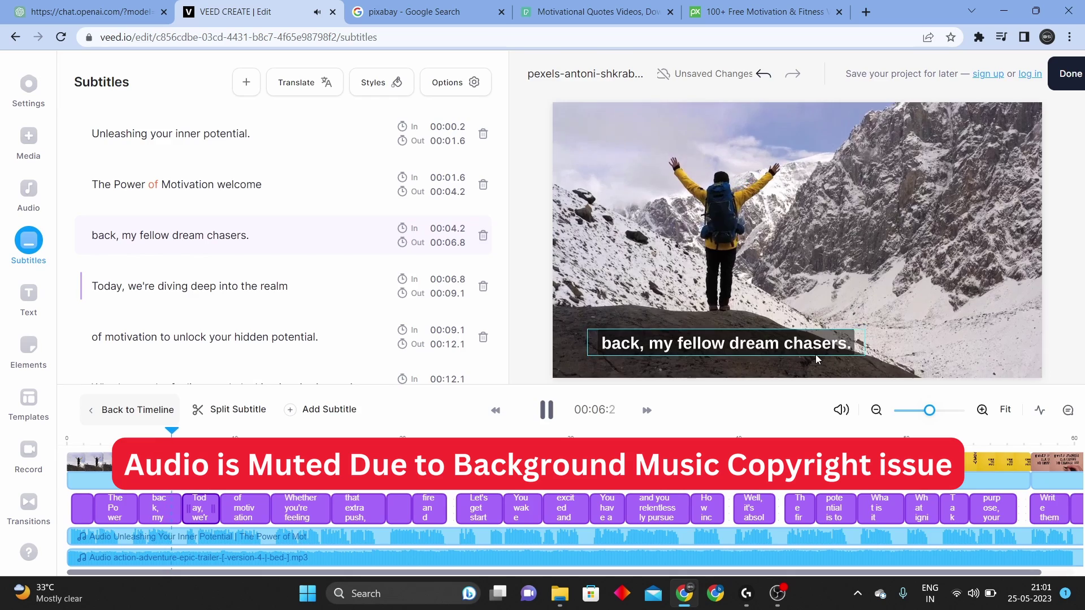
click(816, 354)
click(765, 354)
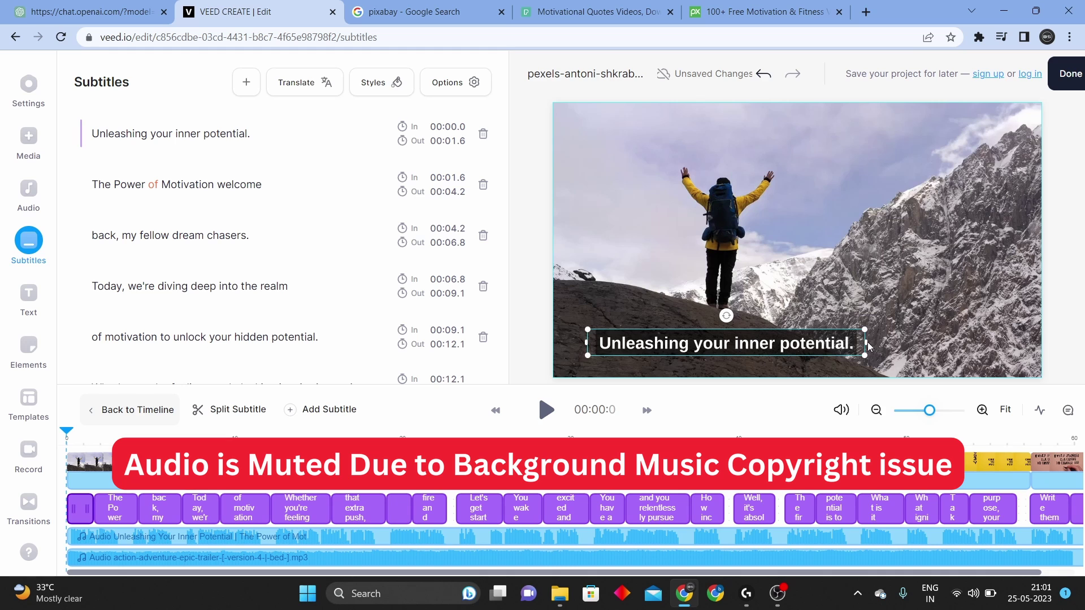
click(869, 347)
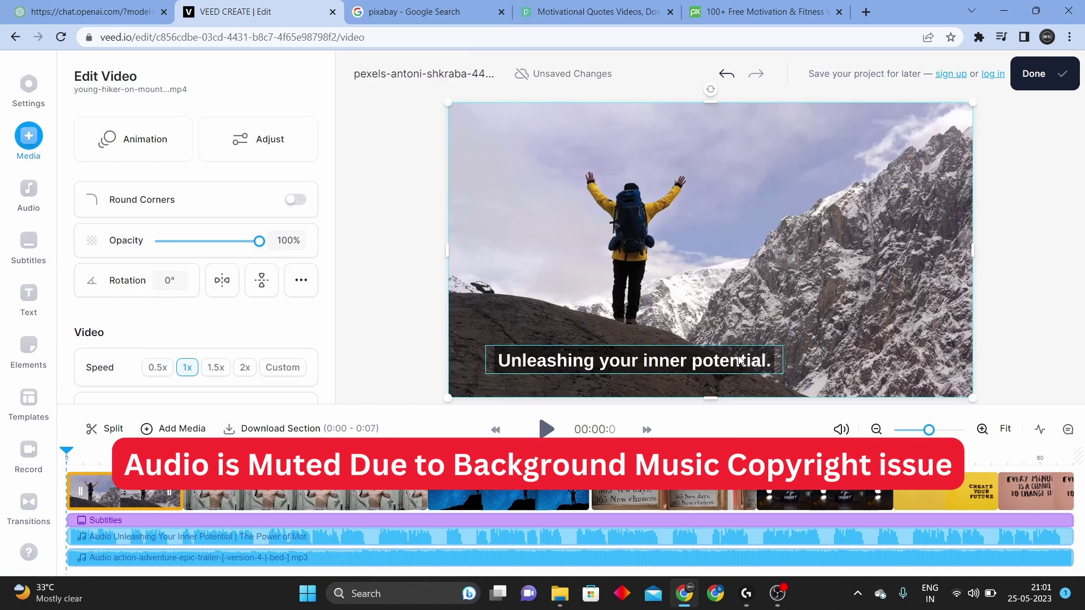
click(692, 362)
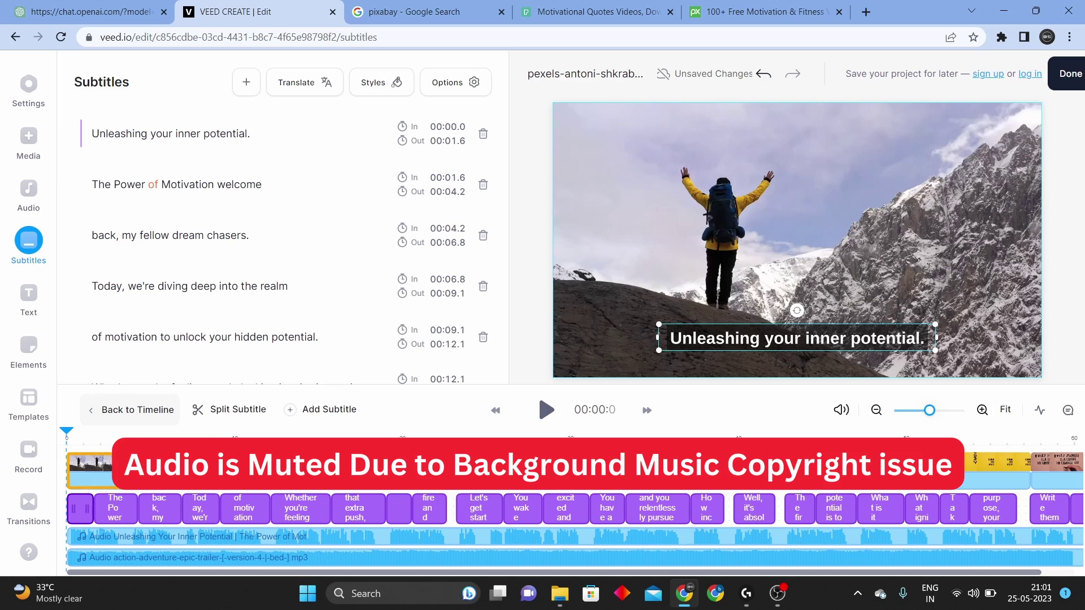
click(543, 411)
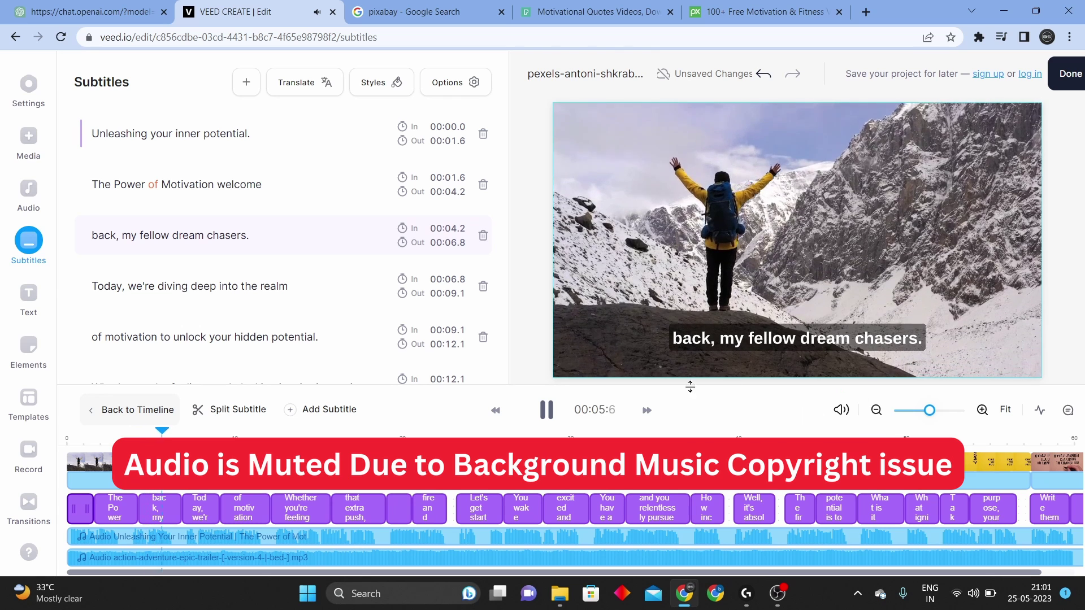
click(548, 412)
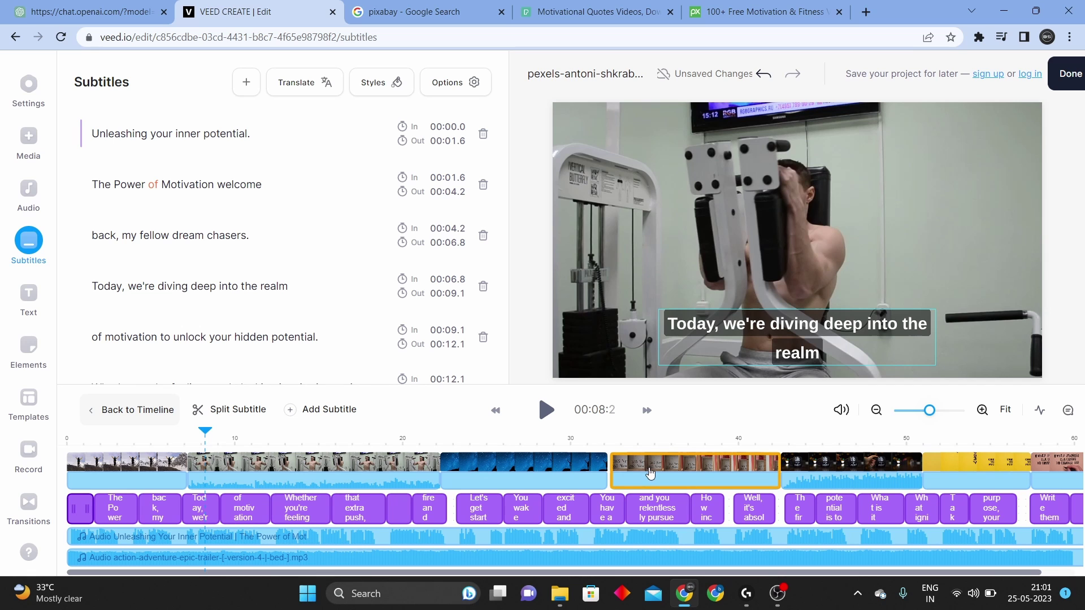
Check the script in ChatGPT, then return to the VEED editor
click(123, 8)
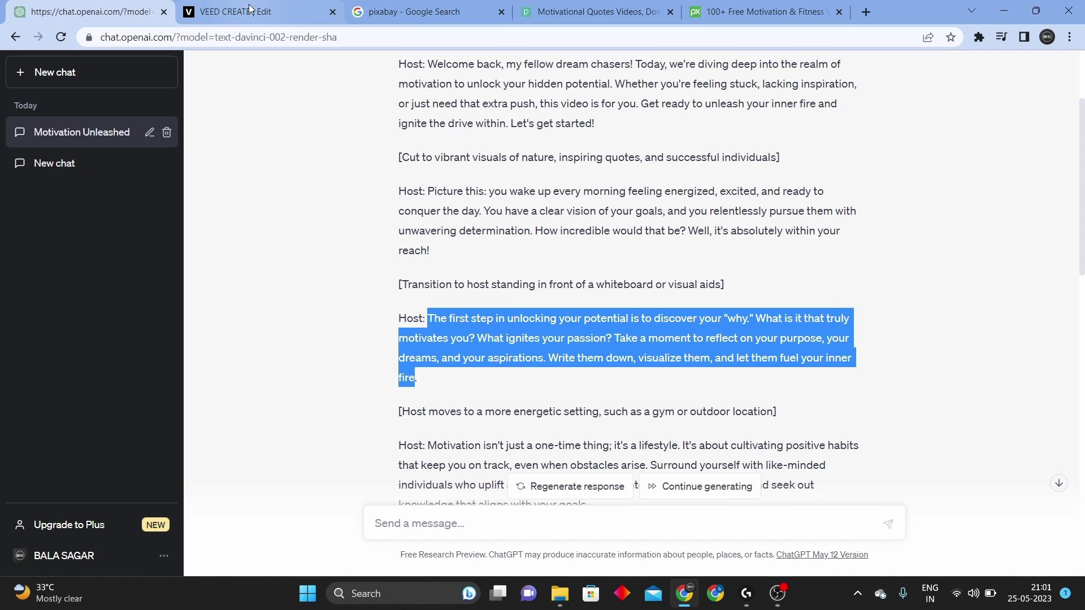
click(251, 8)
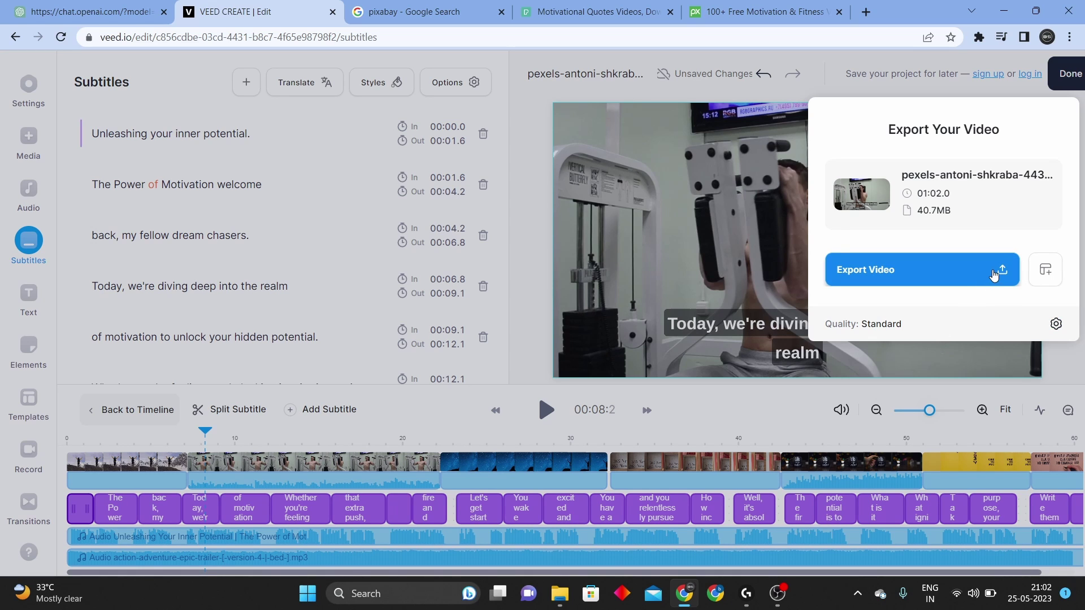
Export the 01:02 video to its share page, then return to ChatGPT
click(993, 275)
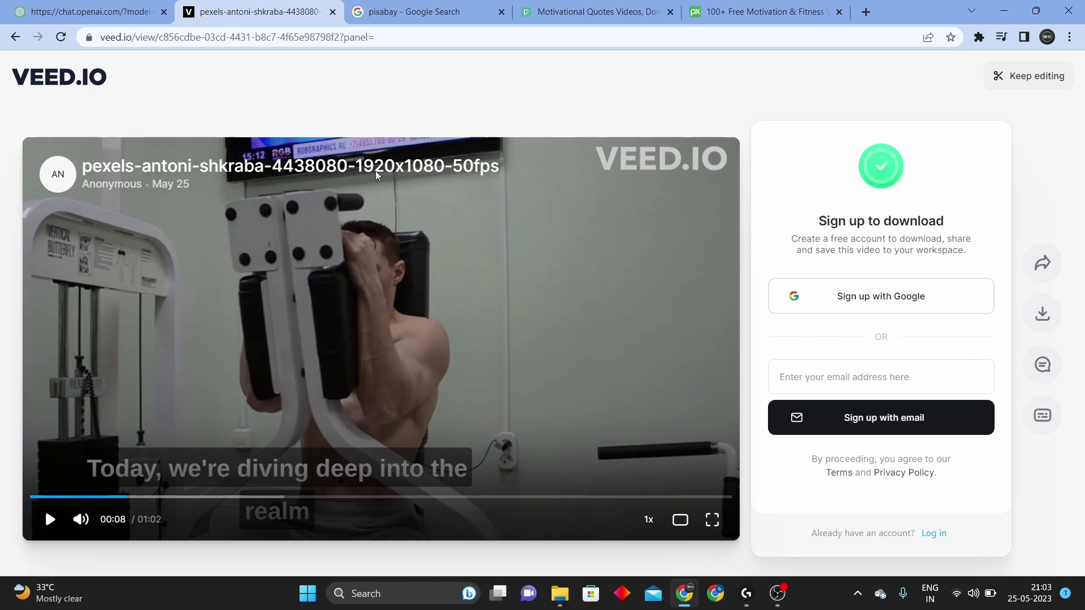
click(150, 11)
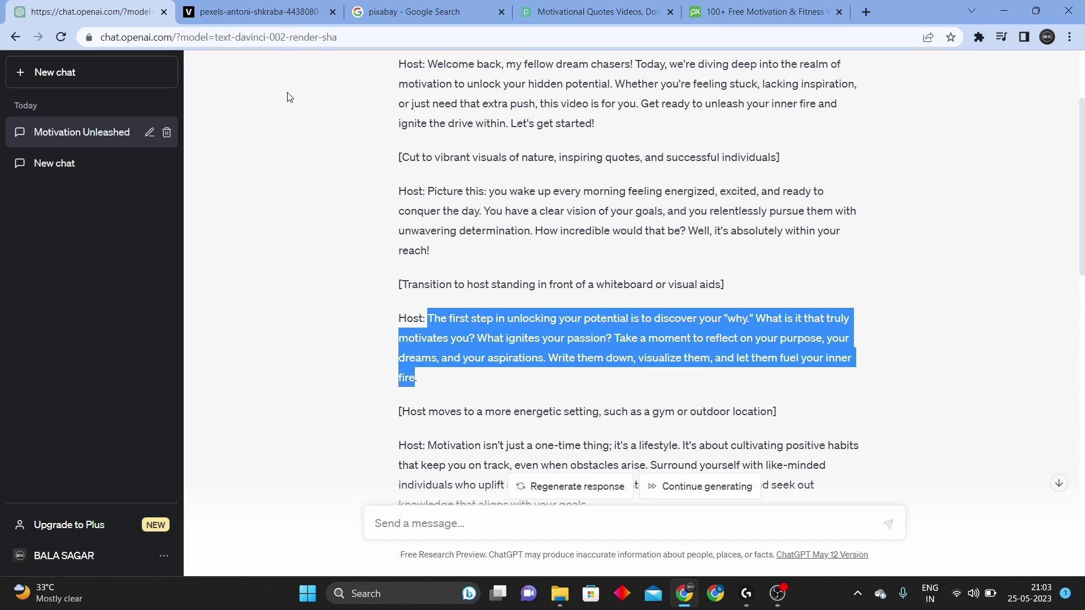
Ask ChatGPT for a YouTube title and description by reusing the script prompt
scroll(457, 338, down, 5)
scroll(457, 338, down, 6)
scroll(575, 341, up, 20)
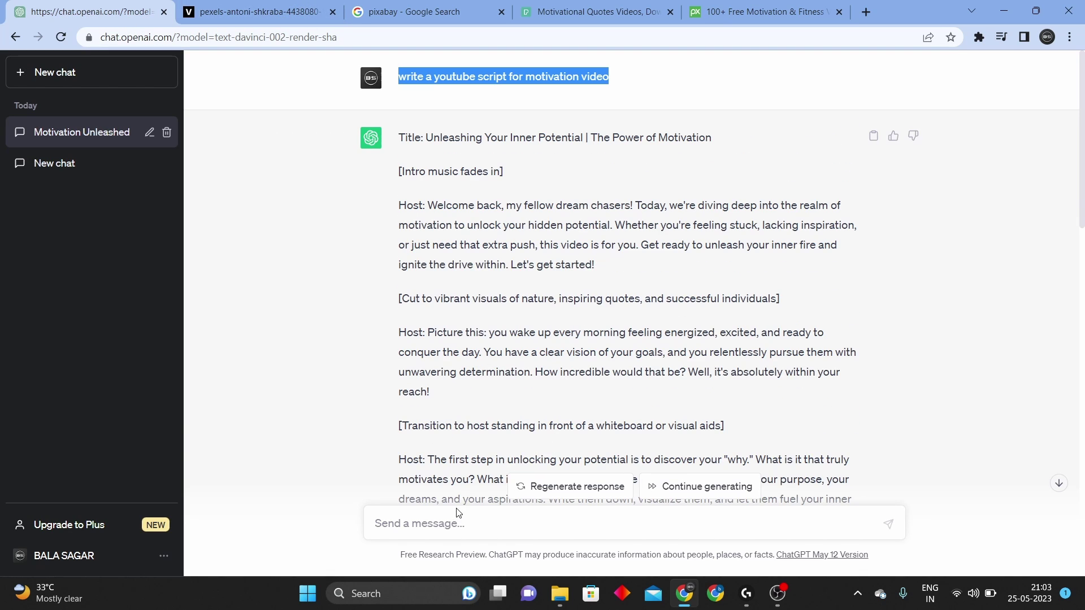
scroll(504, 259, down, 18)
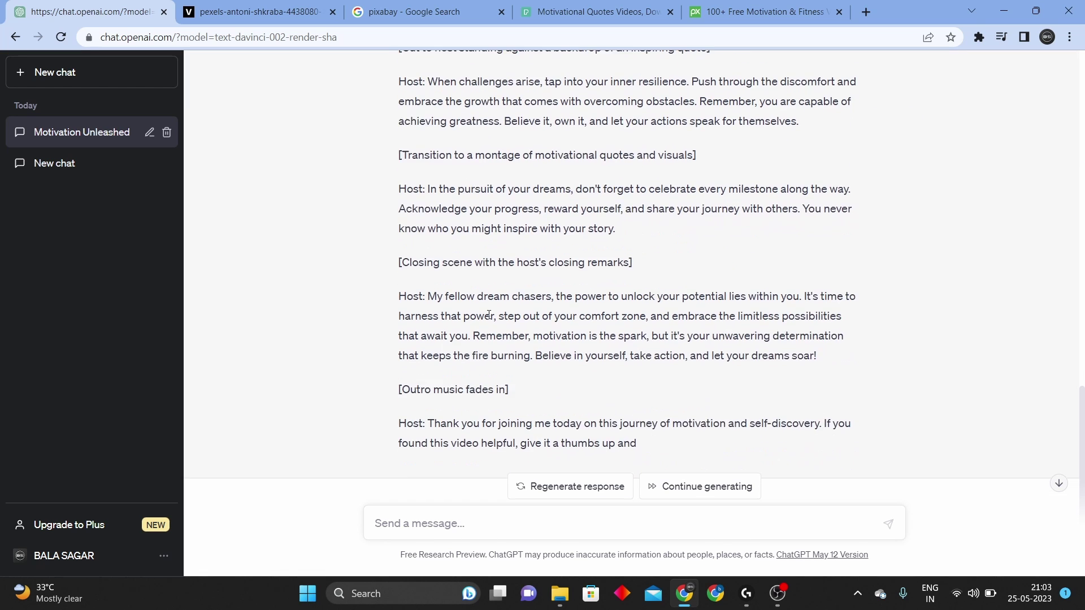
text(write a youtube script for motivation video)
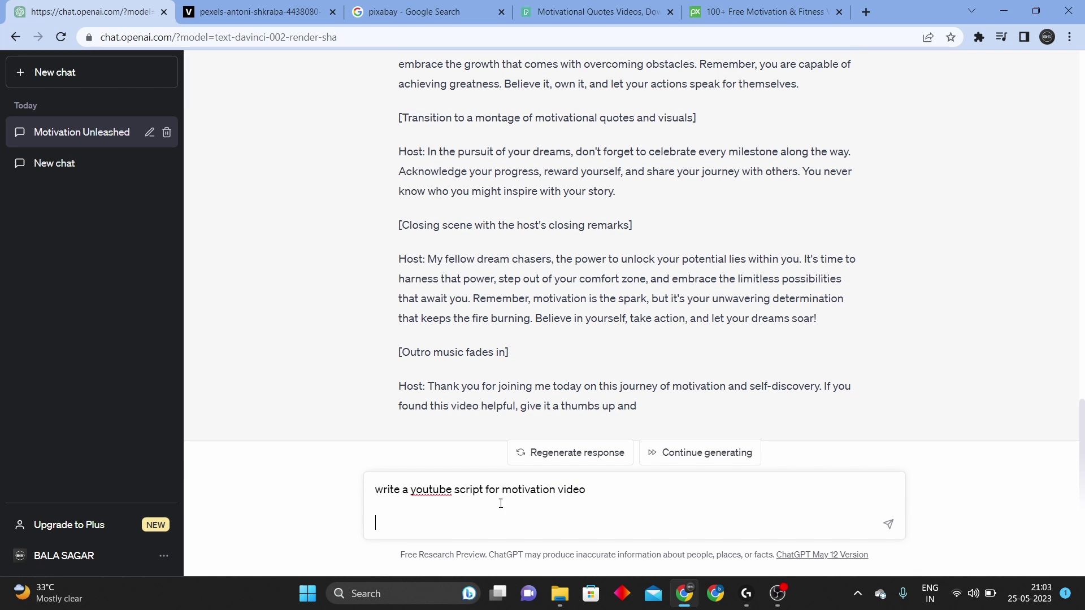
double_click(483, 523)
text(title and description)
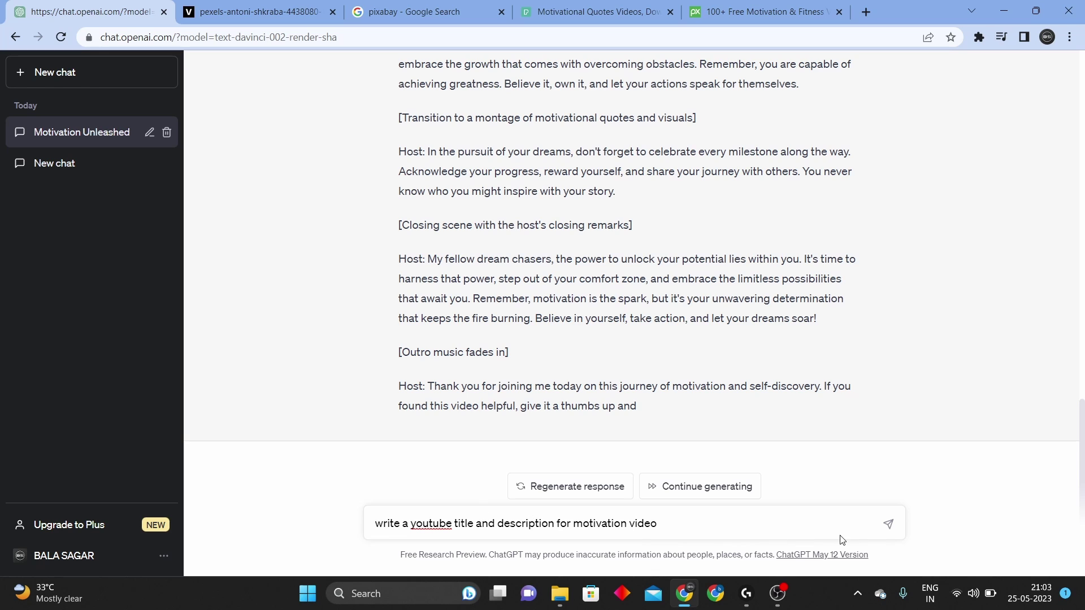
click(892, 526)
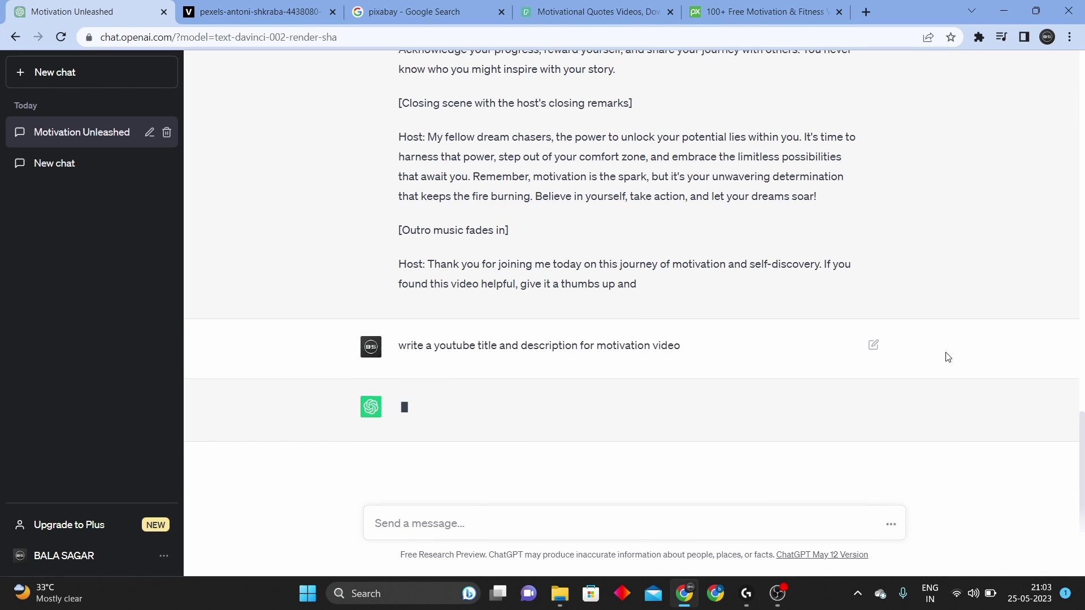